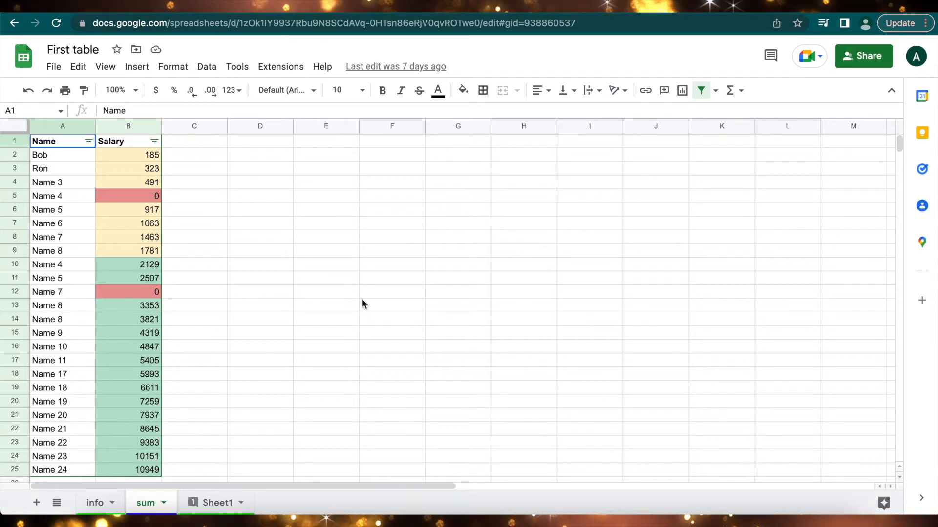
- Start an IF formula in cell C2 with the condition B2<500
click(211, 155)
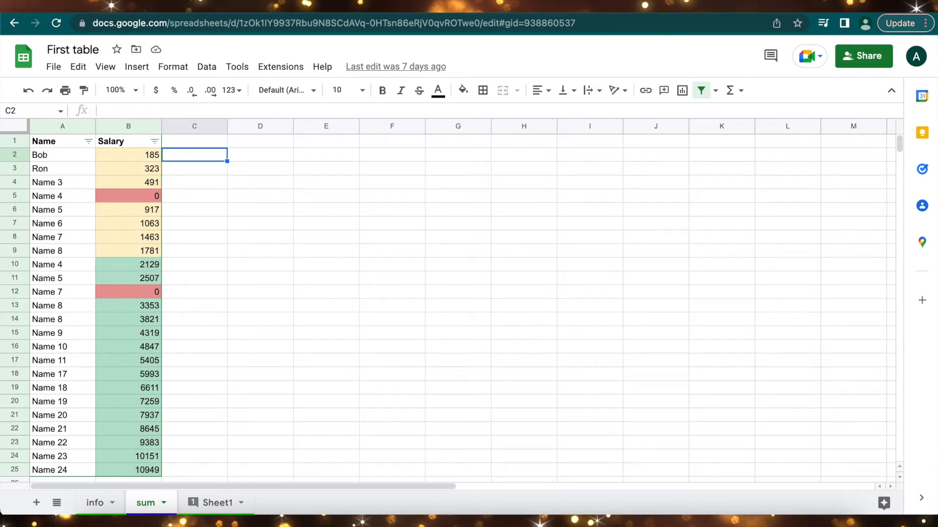
text(=)
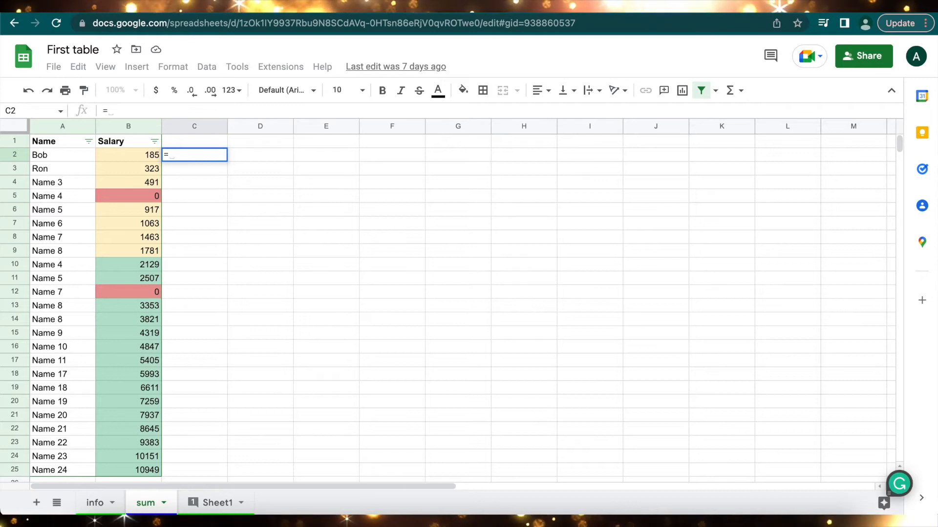
text(IF)
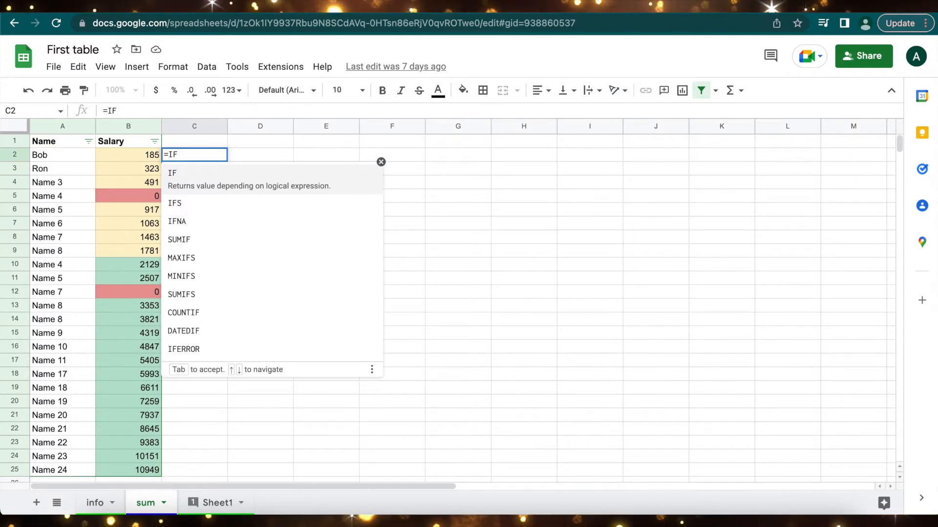
text(()
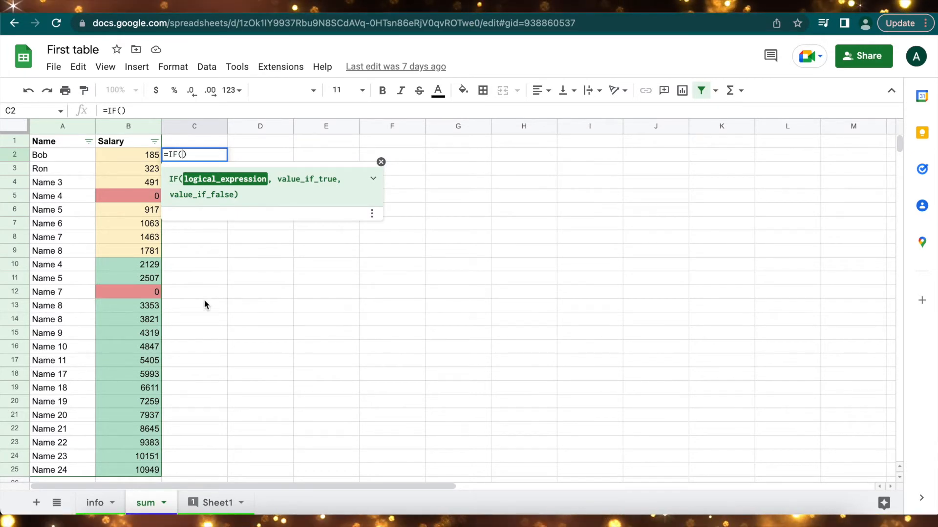
click(136, 156)
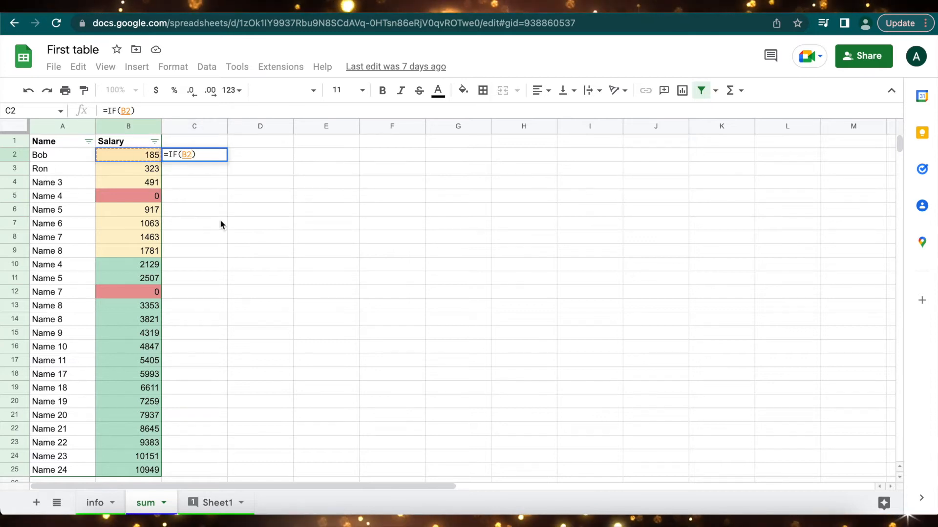
key(F2)
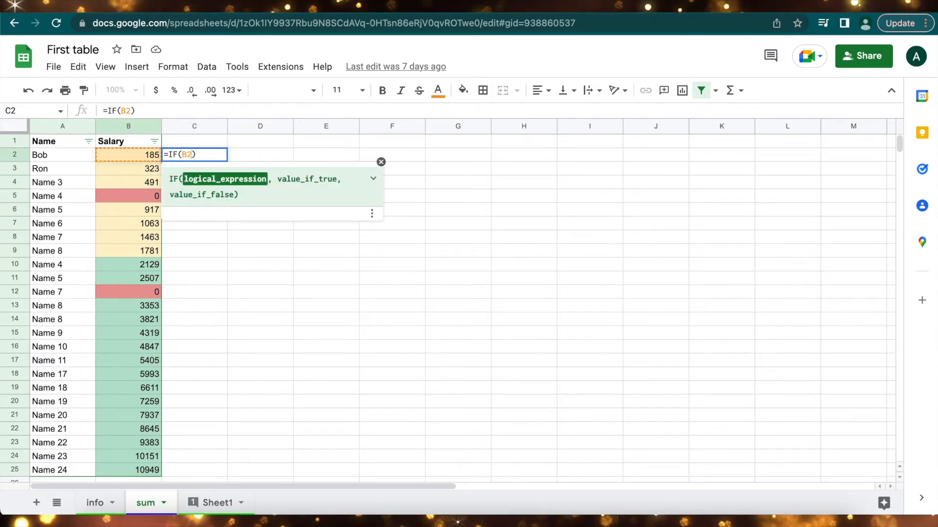
text(,)
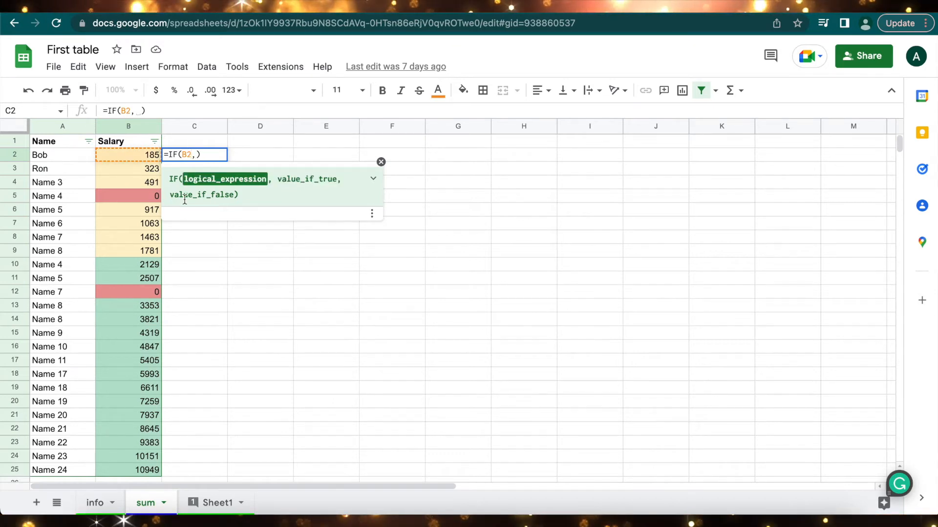
text(<)
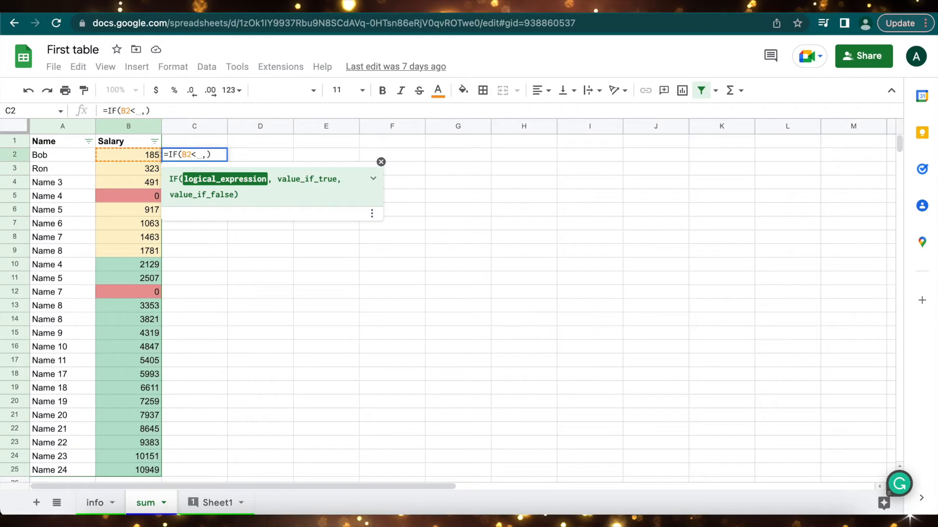
text(500)
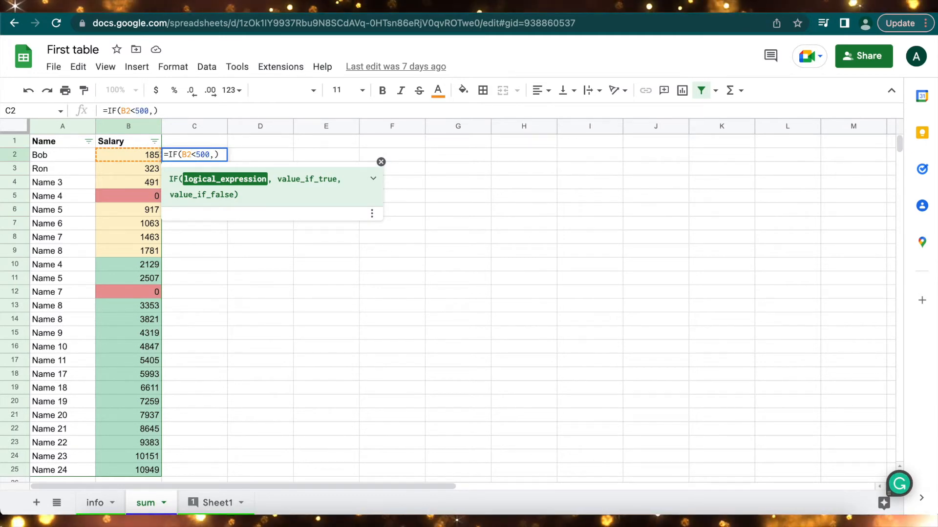
- Complete the C2 formula with "low salary" if true and "big slary" if false, and accept the suggested autofill for column C
key(Right)
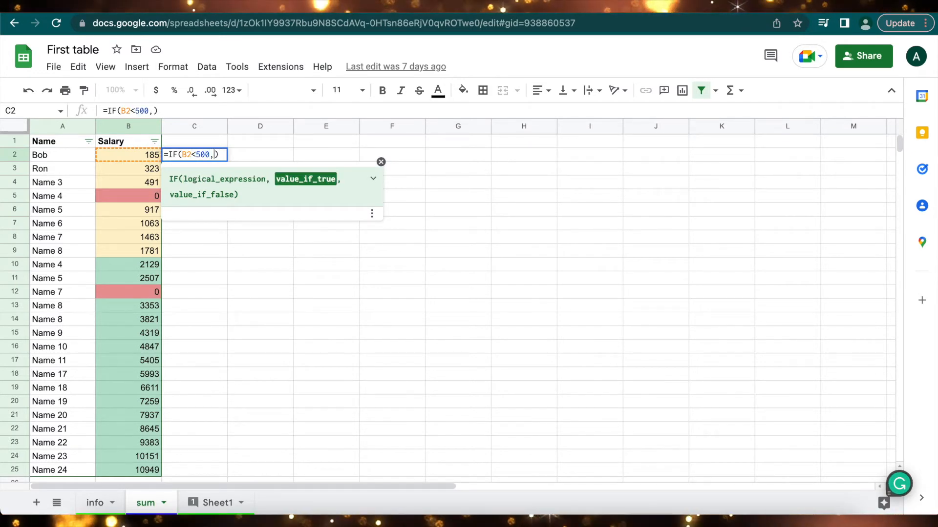
text(low)
key(BackSpace)
key(BackSpace)
key(BackSpace)
text("")
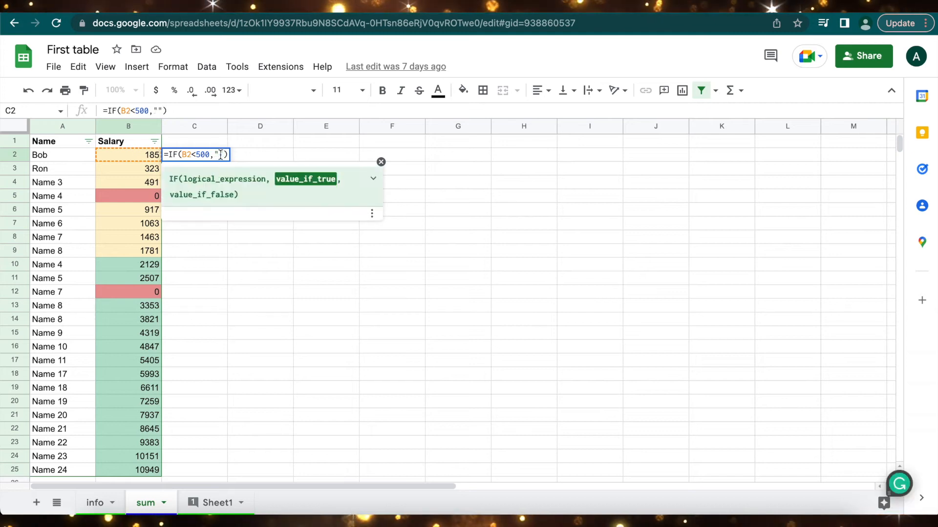
text(low )
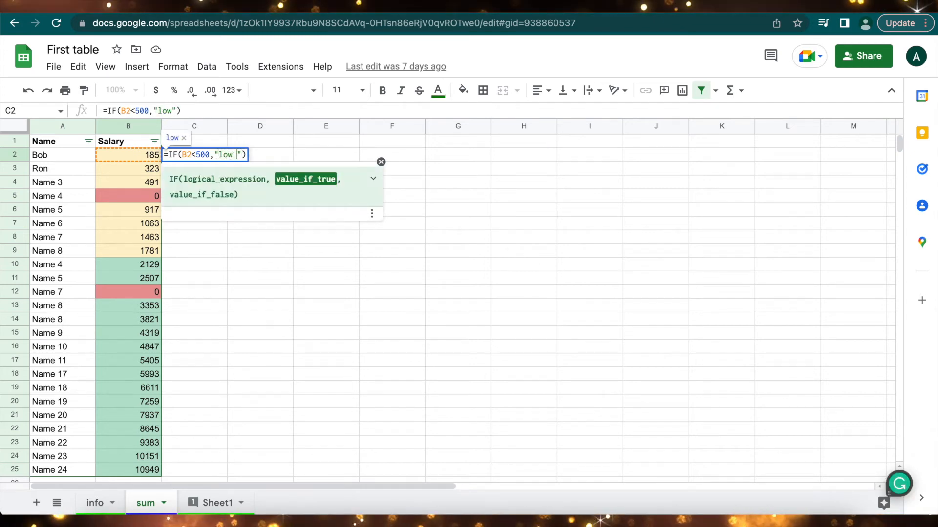
text(salary"; )
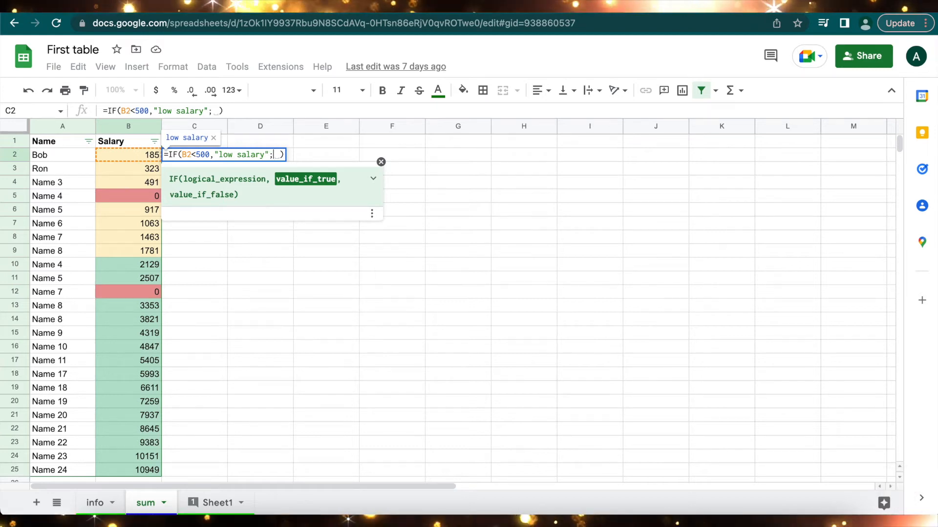
text("")
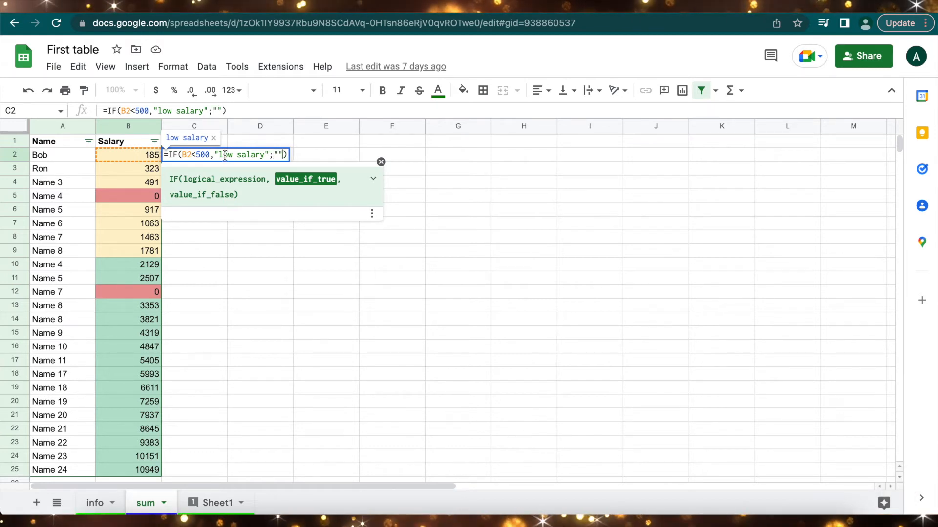
text(big slary)
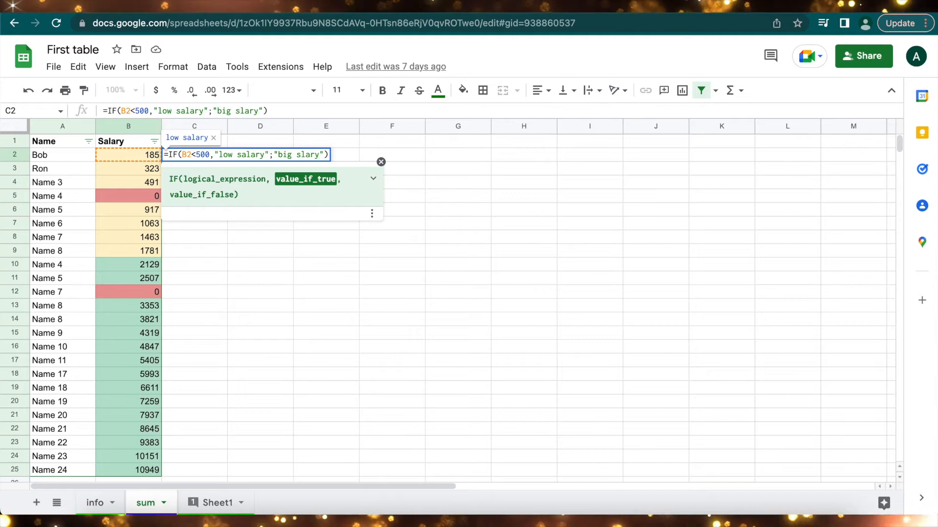
key(Return)
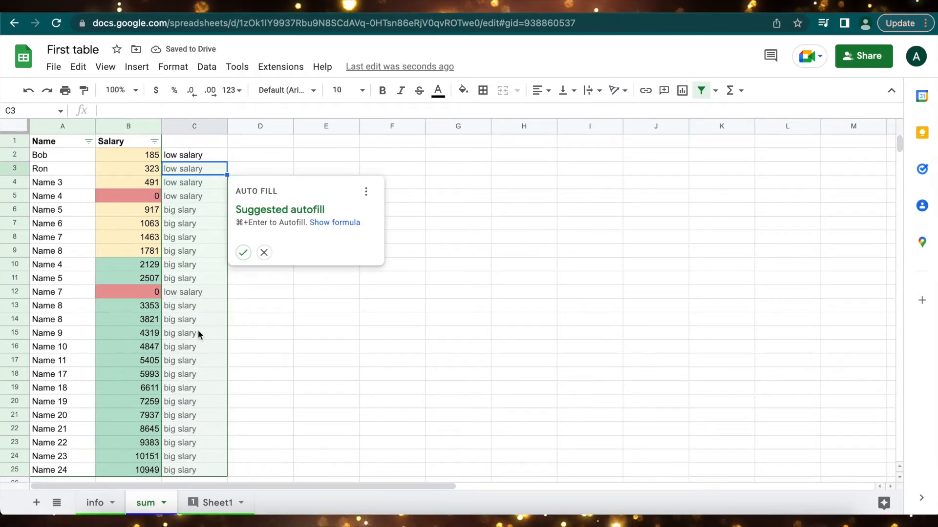
click(243, 253)
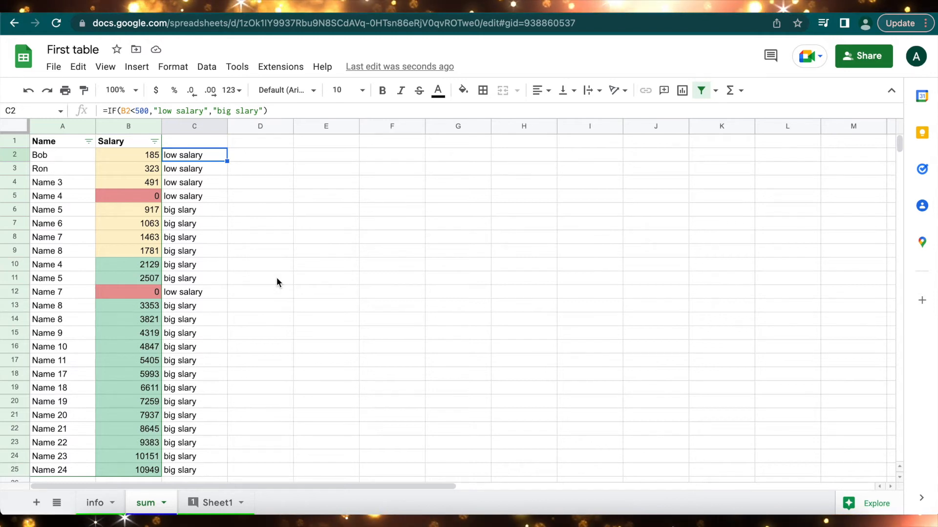
click(265, 163)
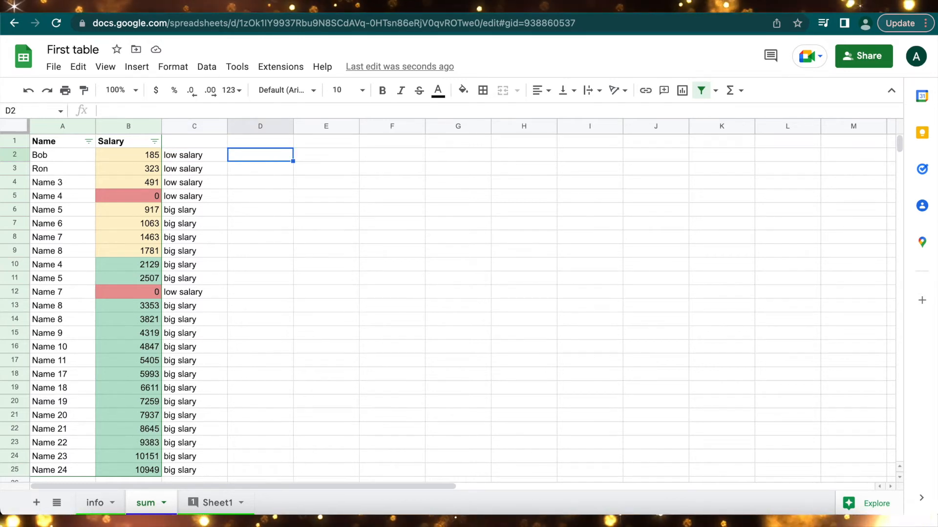
text(=)
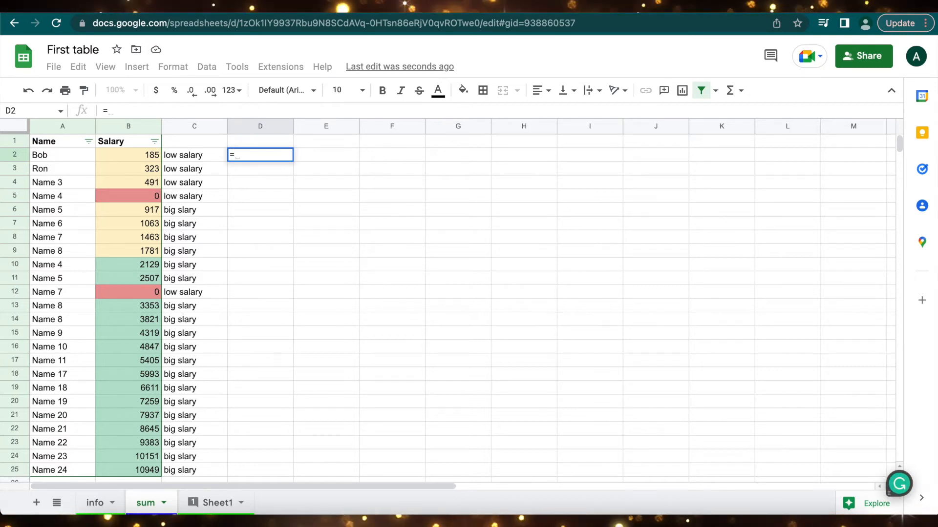
text(if)
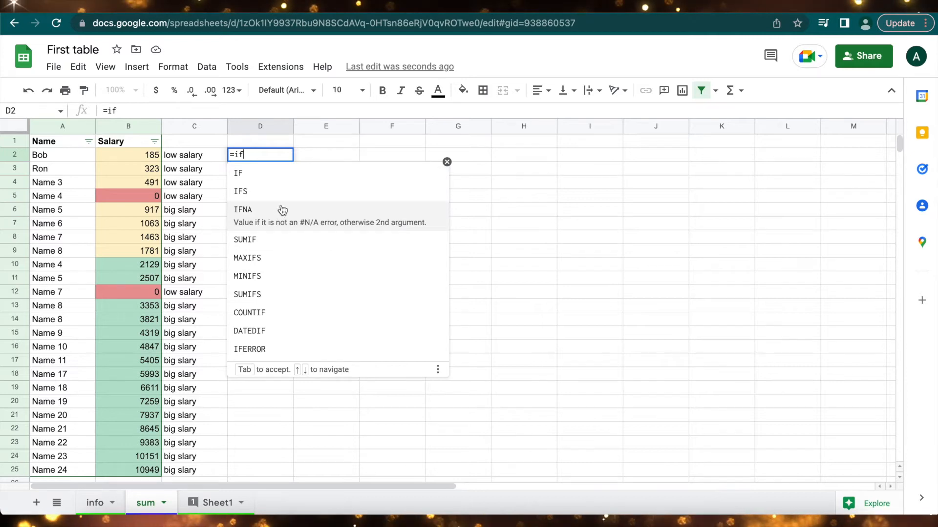
click(247, 176)
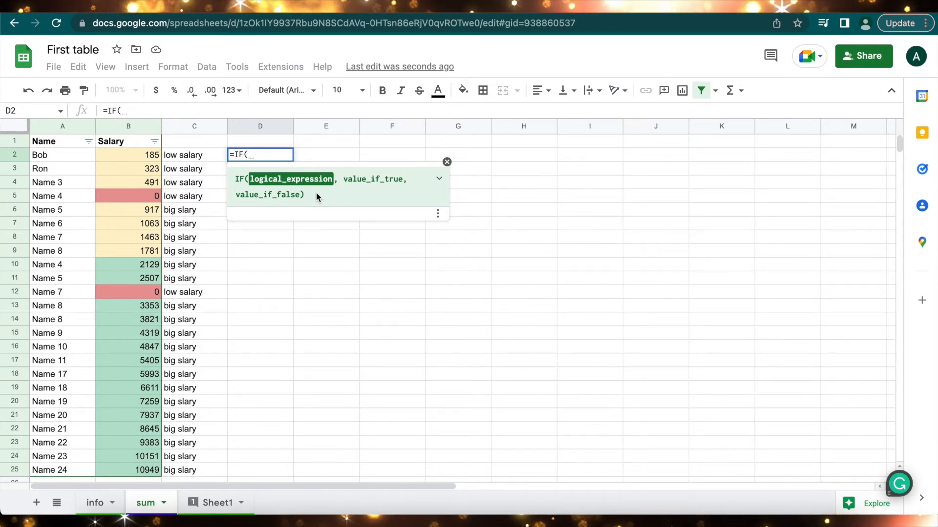
key(Escape)
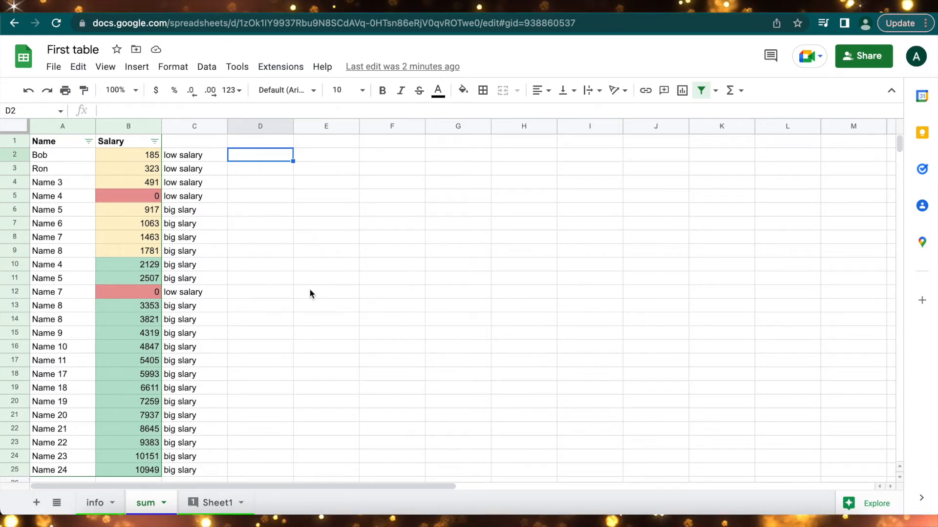
- Browse the insertable functions by category, including the full list and the Google, Array, Filter and Logical groups
click(136, 66)
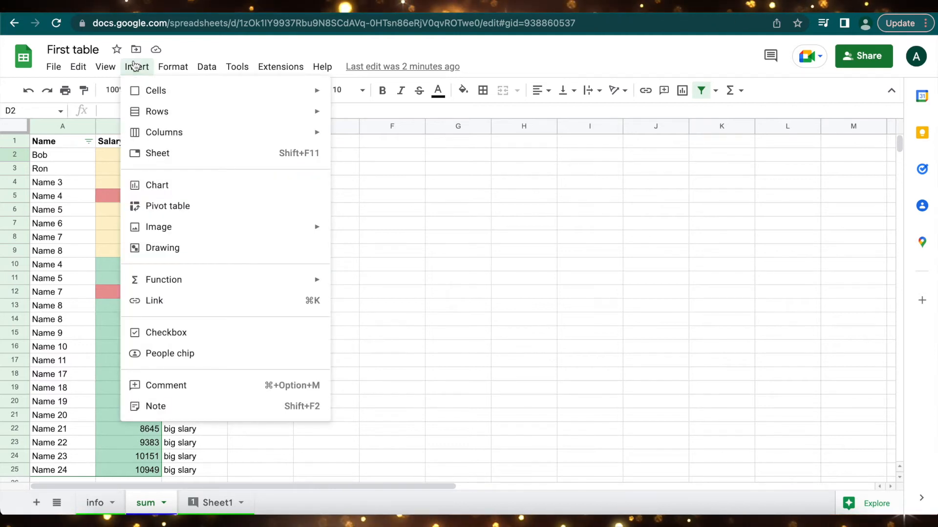
mouse_move(215, 286)
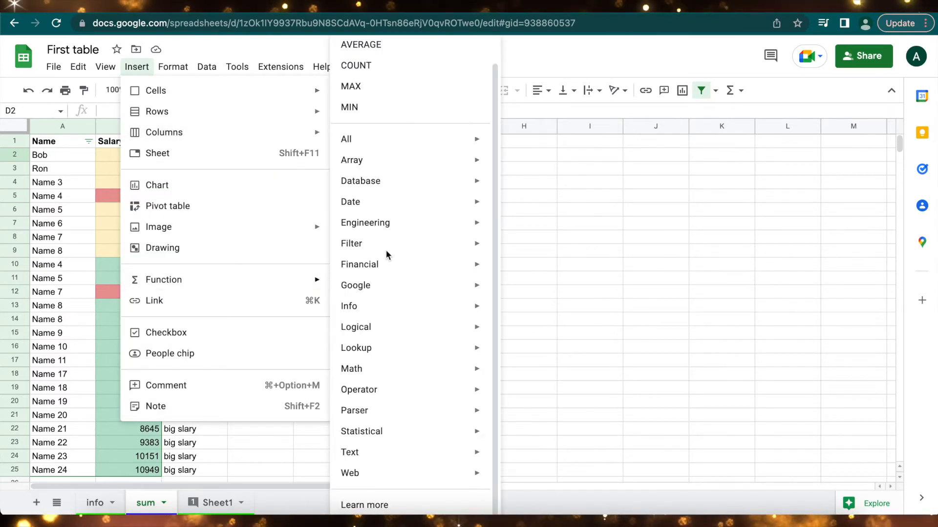
mouse_move(424, 282)
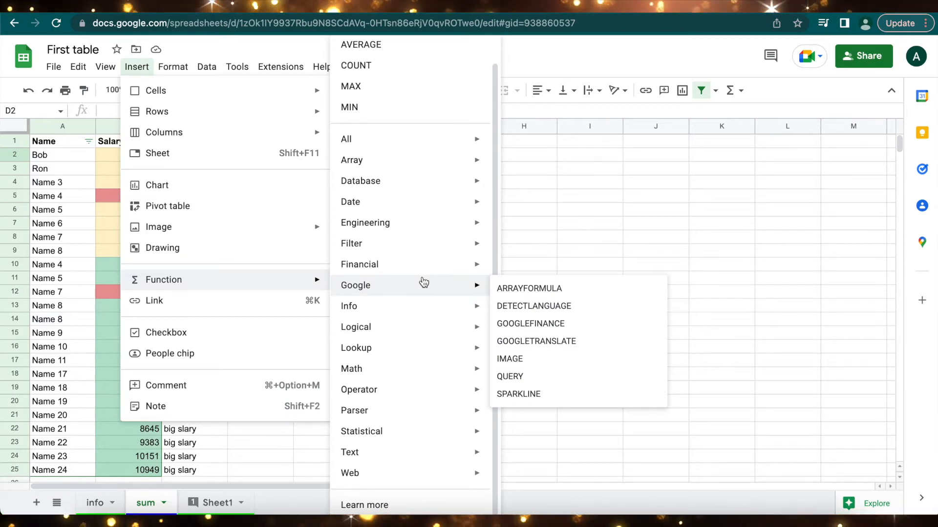
scroll(419, 193, up, 1)
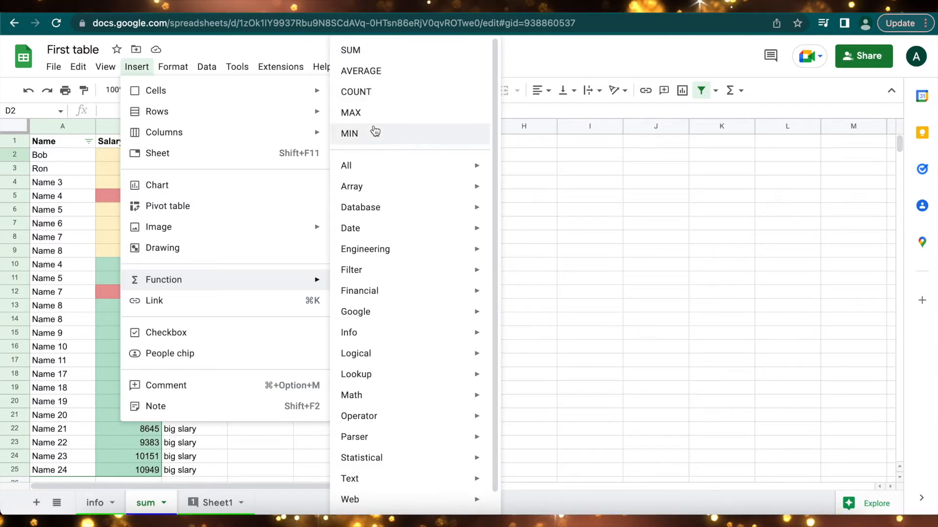
mouse_move(381, 175)
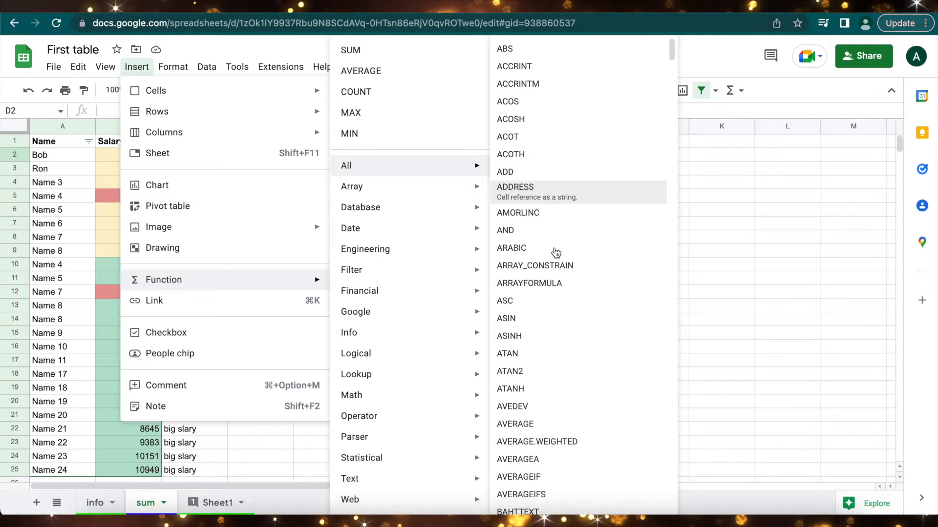
scroll(556, 252, down, 10)
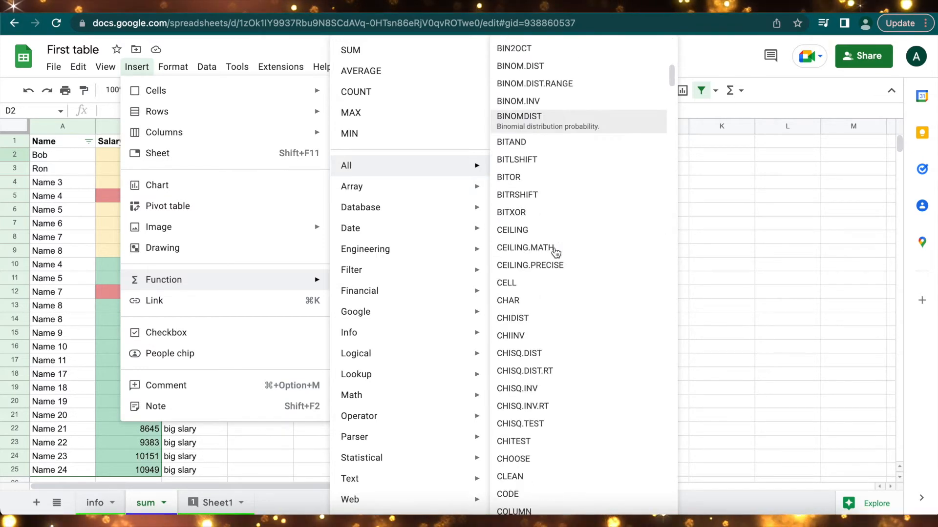
scroll(556, 252, down, 15)
scroll(555, 253, down, 3)
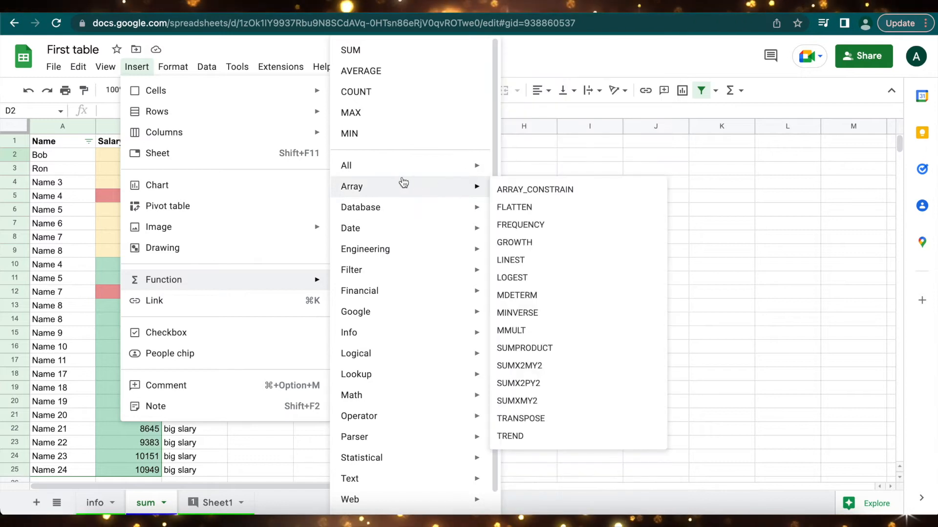
mouse_move(408, 267)
scroll(409, 280, down, 1)
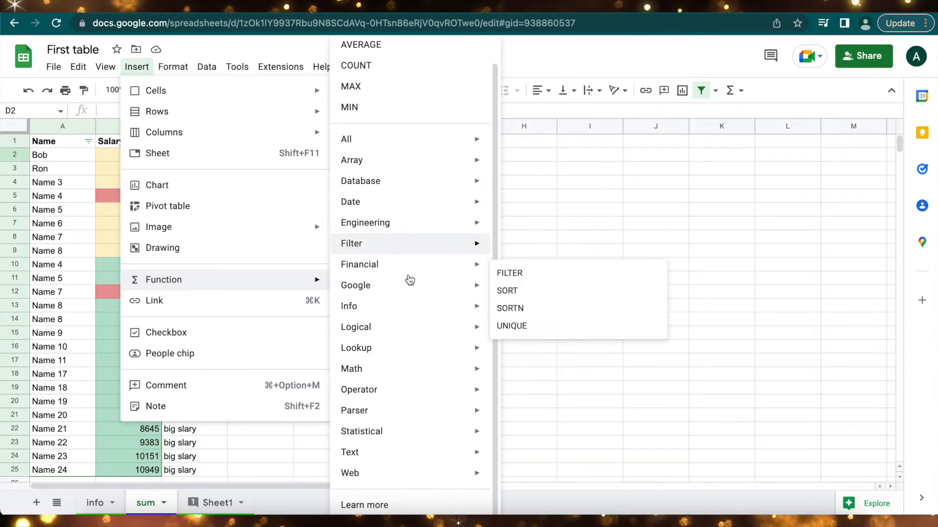
mouse_move(400, 336)
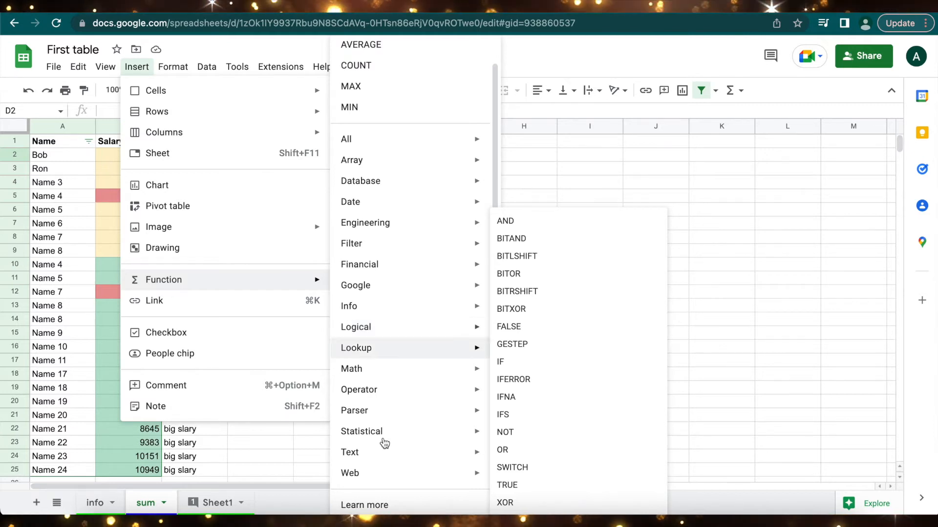
- Open the online Google Sheets function list, look through its table, and return to the spreadsheet
click(365, 506)
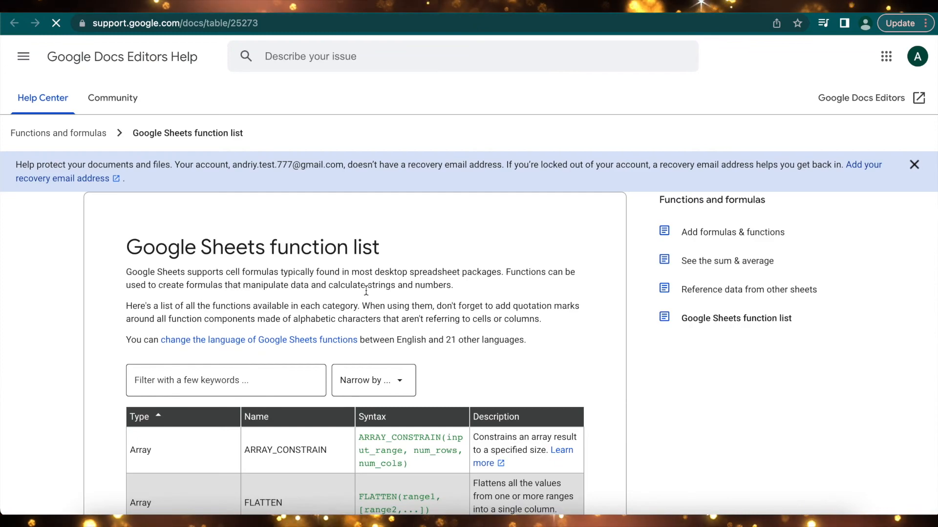
scroll(366, 290, down, 4)
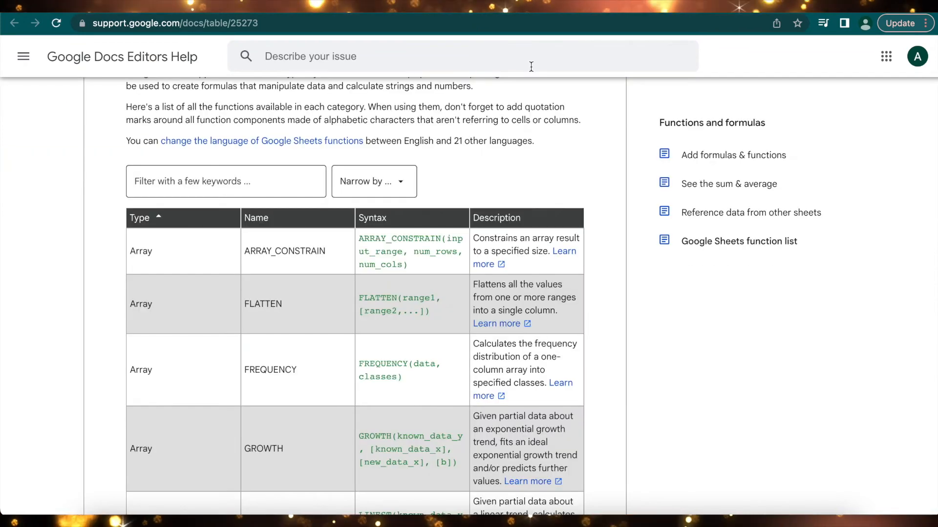
click(581, 5)
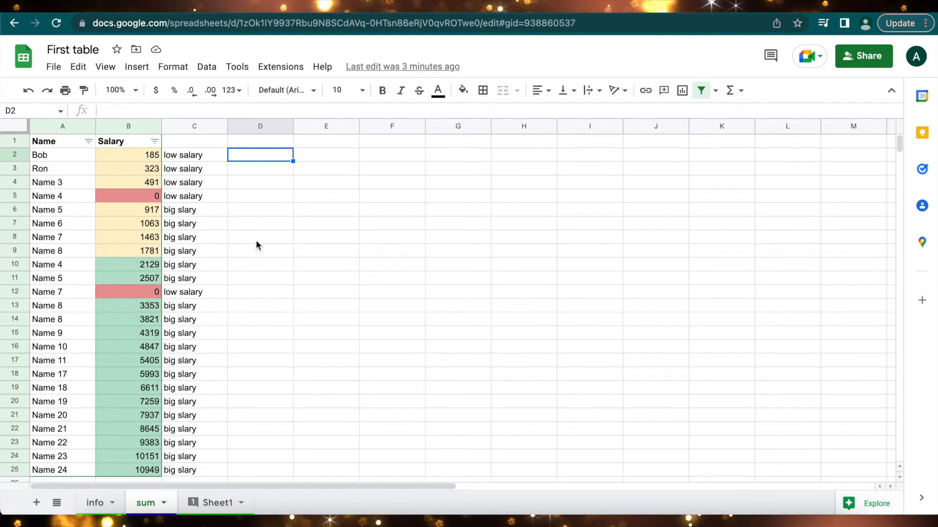
- Start an IF formula in cell D2 with the condition B2<500
text(=if)
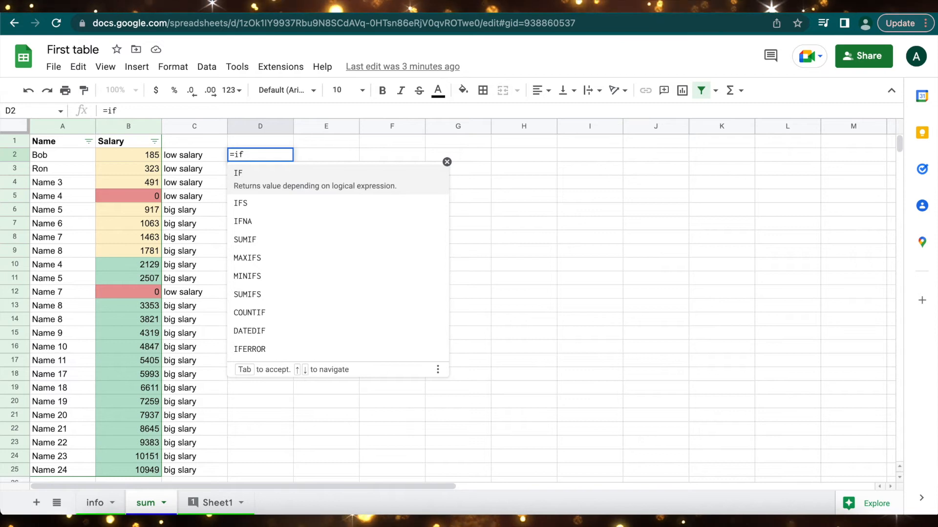
text(()
click(135, 154)
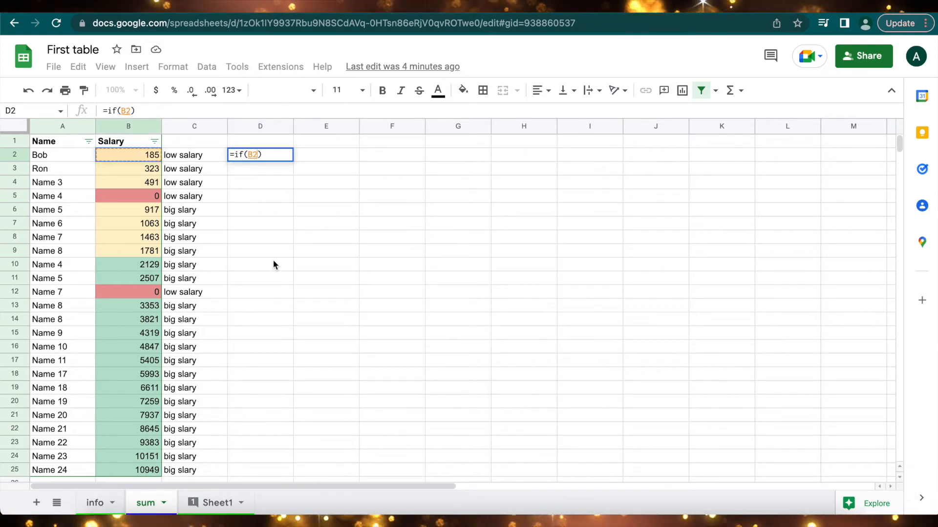
text(<)
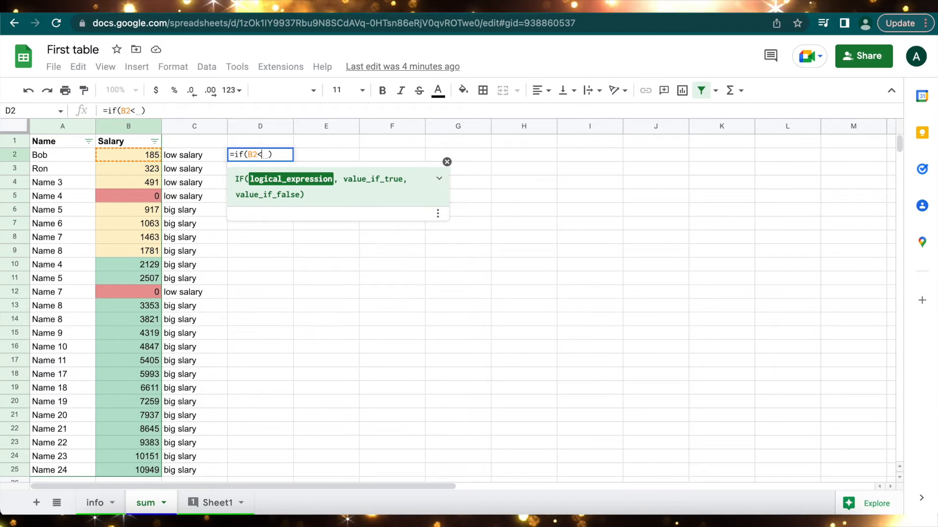
text(500,)
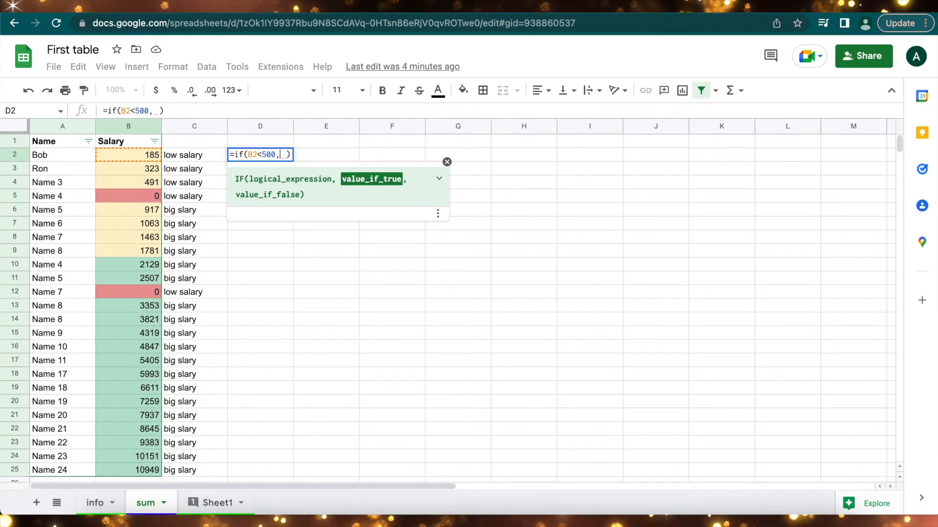
- Enter "low salary" in quotation marks as the value if true in the D2 formula
text(low s)
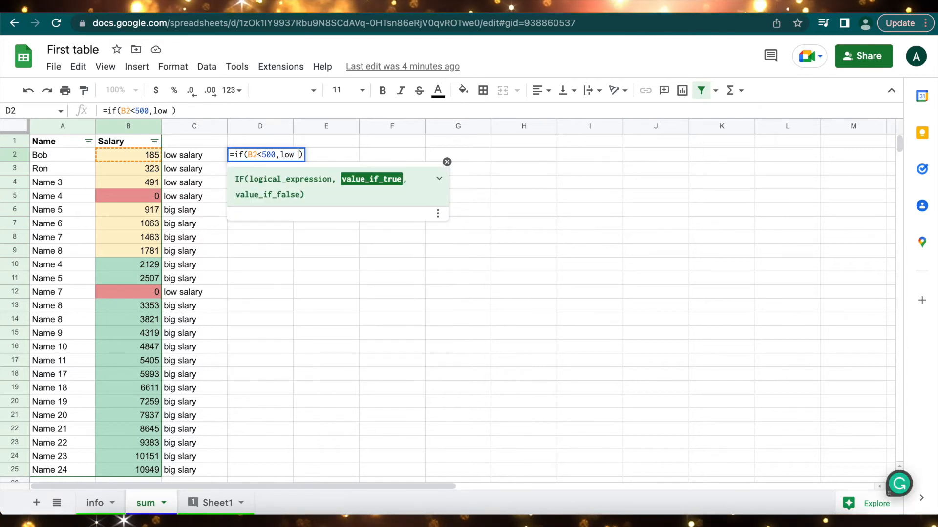
text(alary)
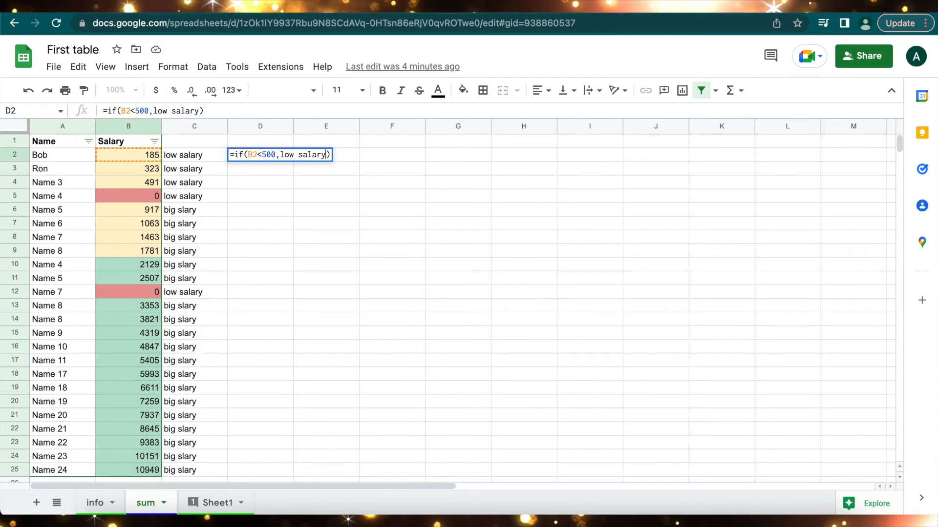
text(")
click(279, 154)
text(")
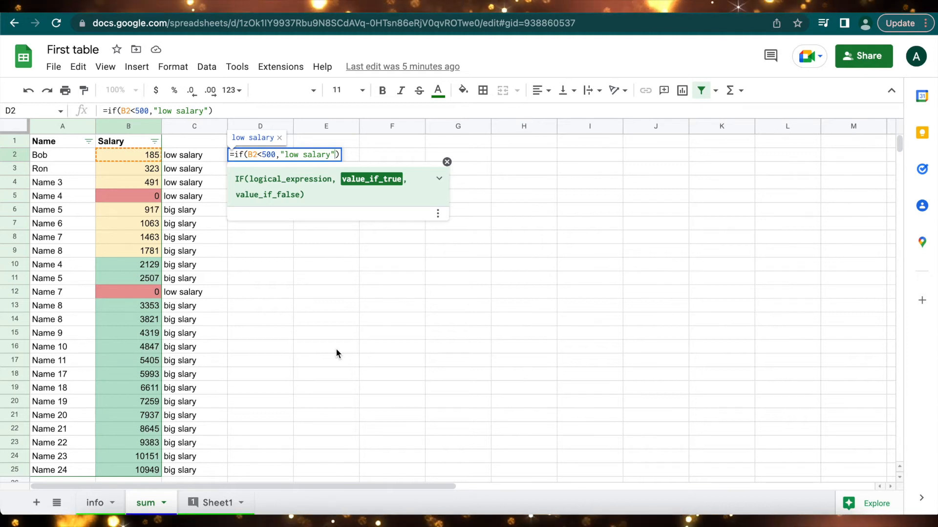
text(, )
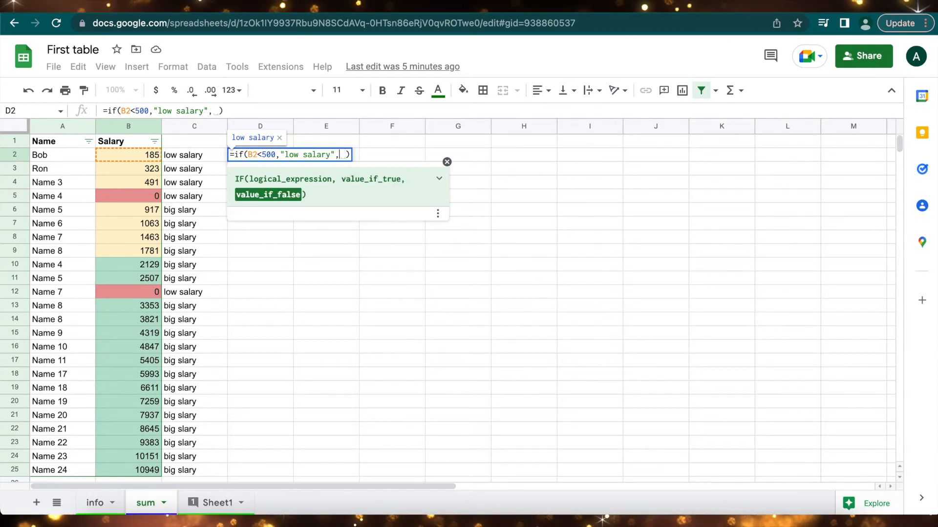
- Nest a second IF as the value if false in the D2 formula, testing B2>=500
text(if)
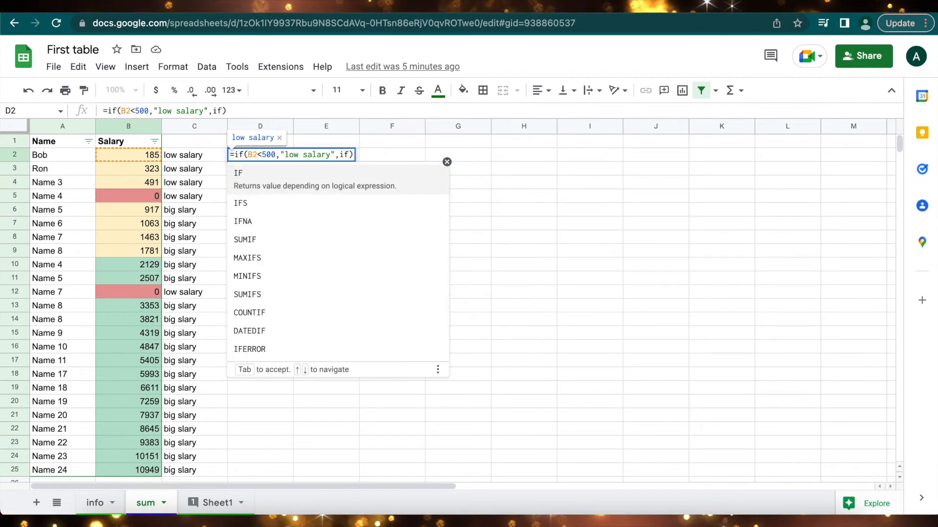
text(())
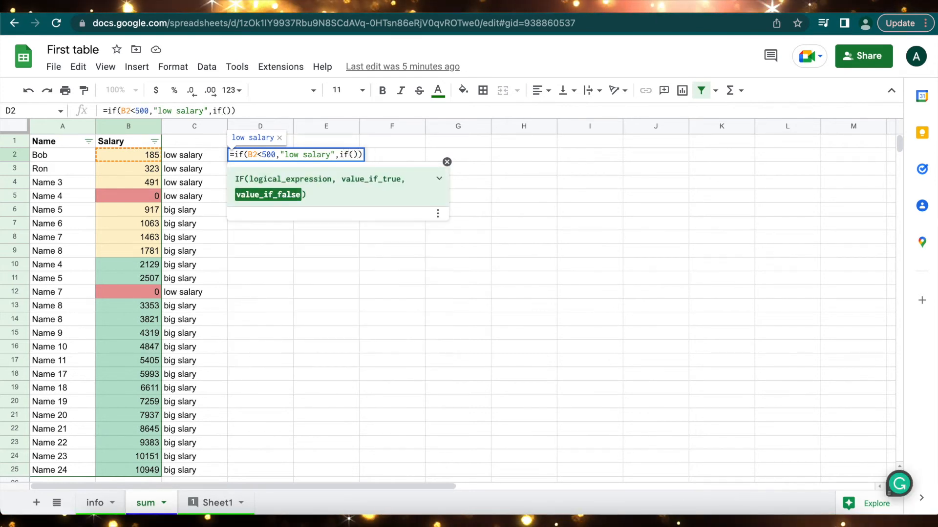
key(Left)
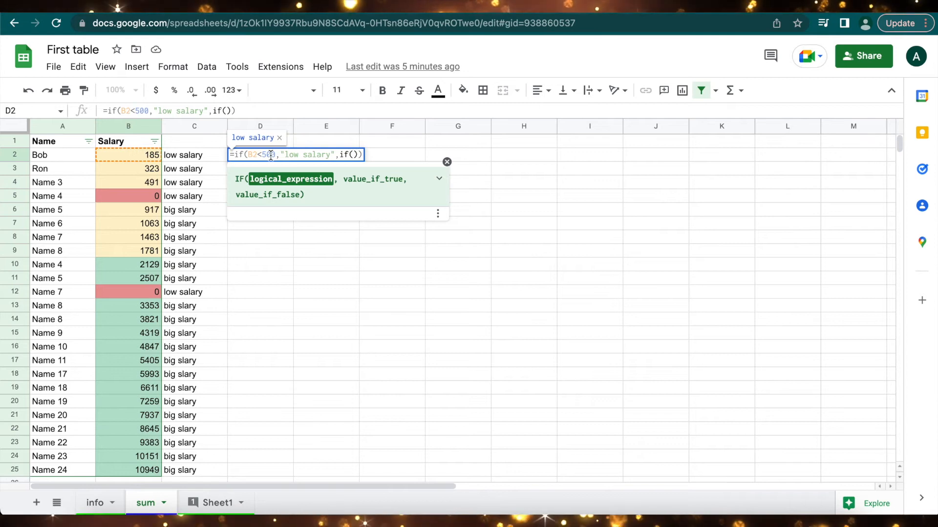
text(B2)
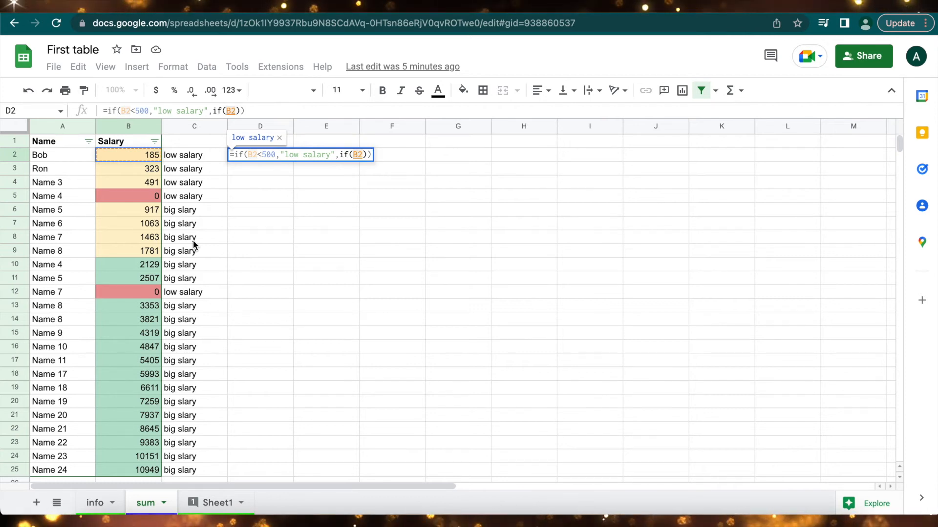
text(>=)
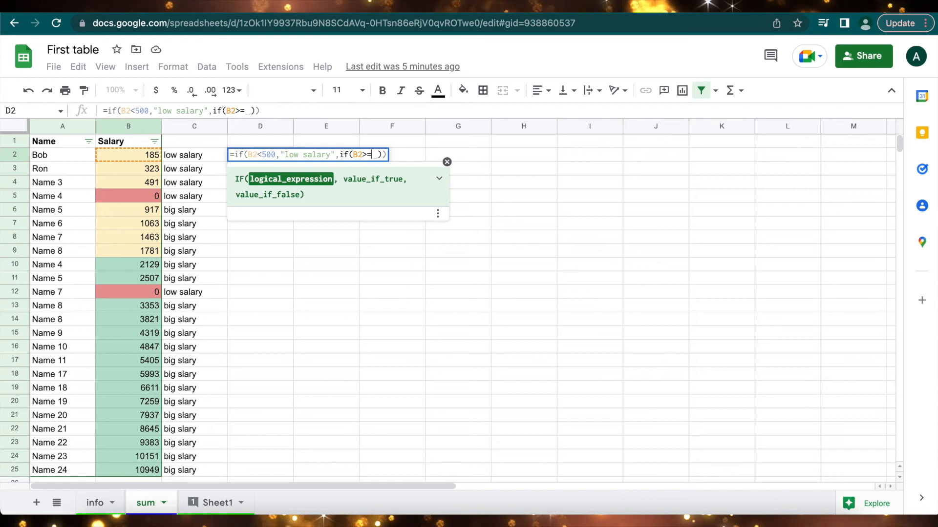
text(500))
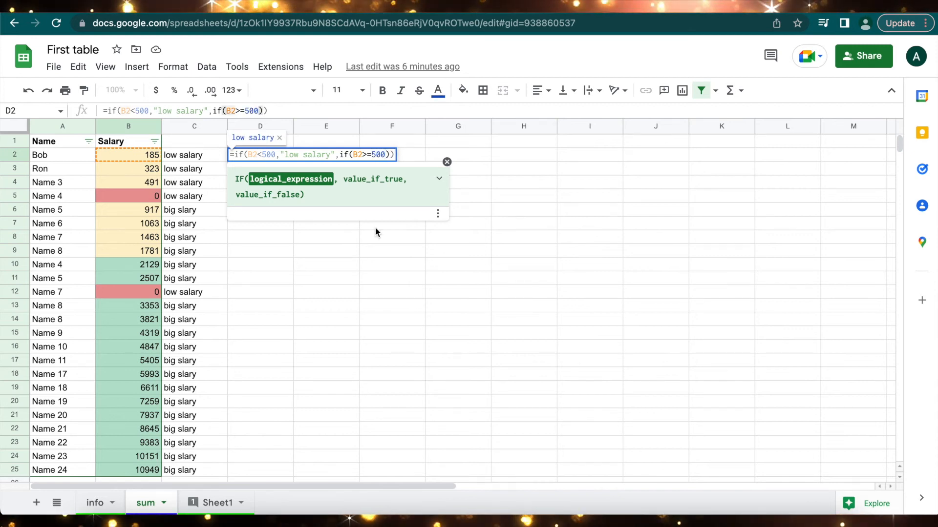
- Extend the nested IF's condition in D2 with "and B2<1500"
key(Left)
text(a)
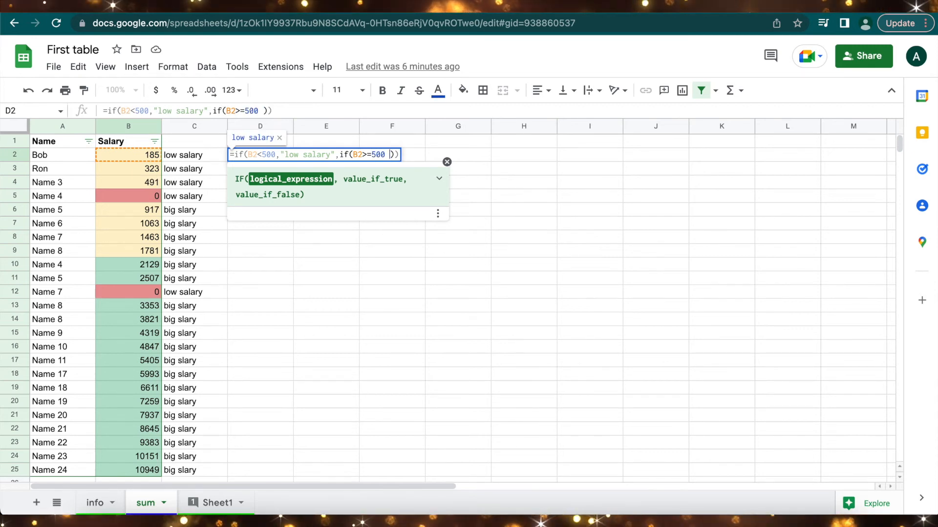
text(nd B)
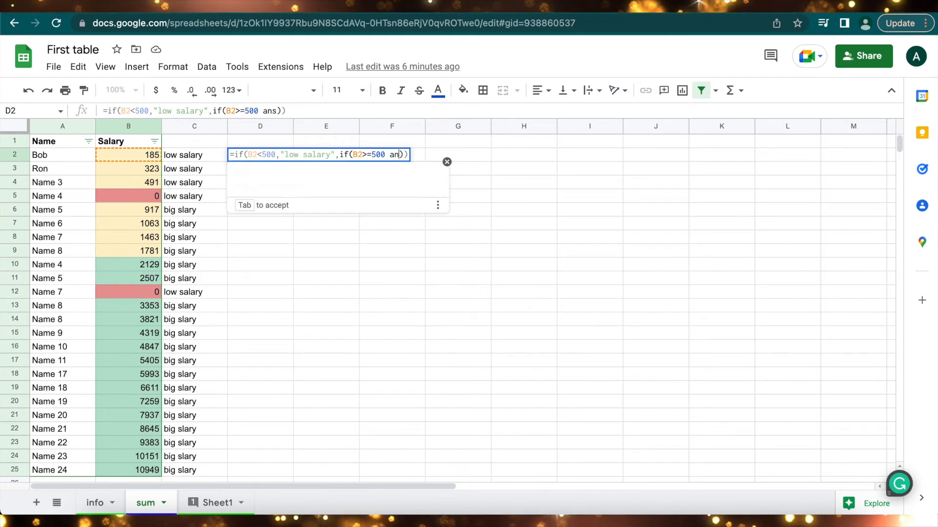
text(2)
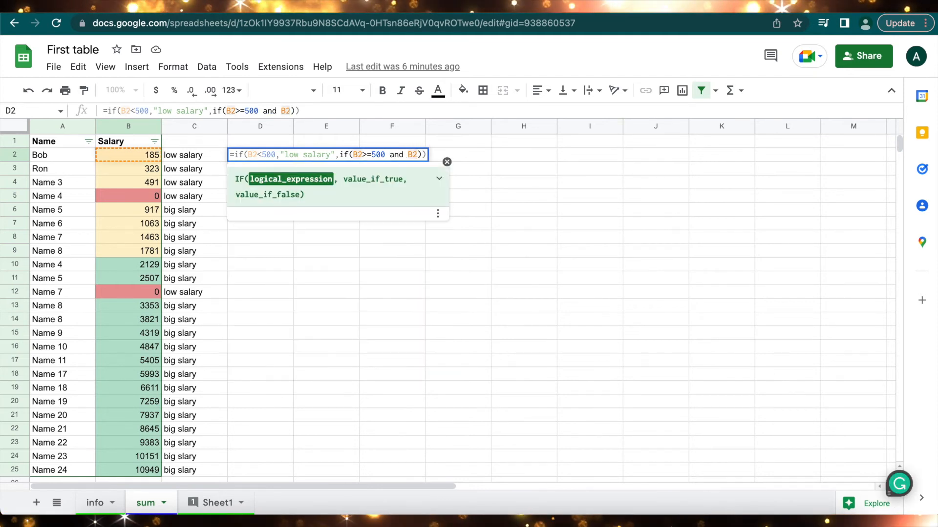
text(<)
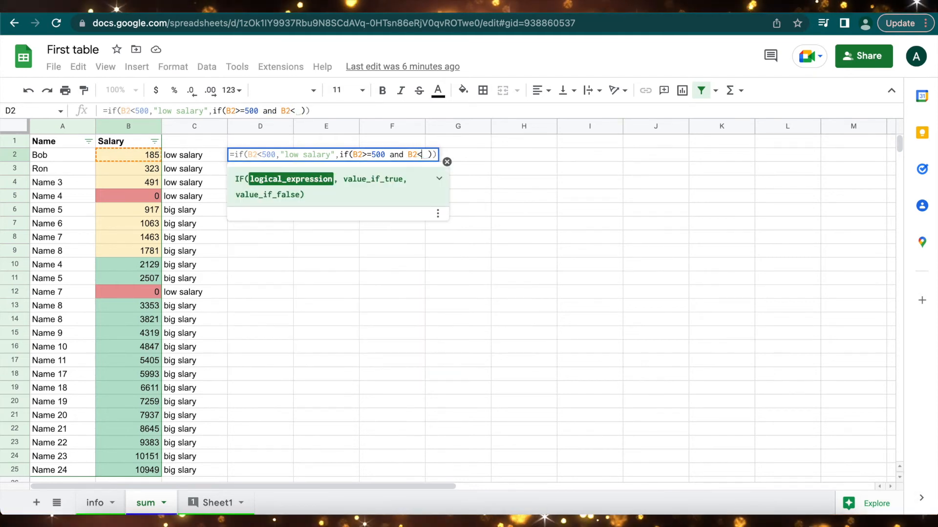
text(1500)
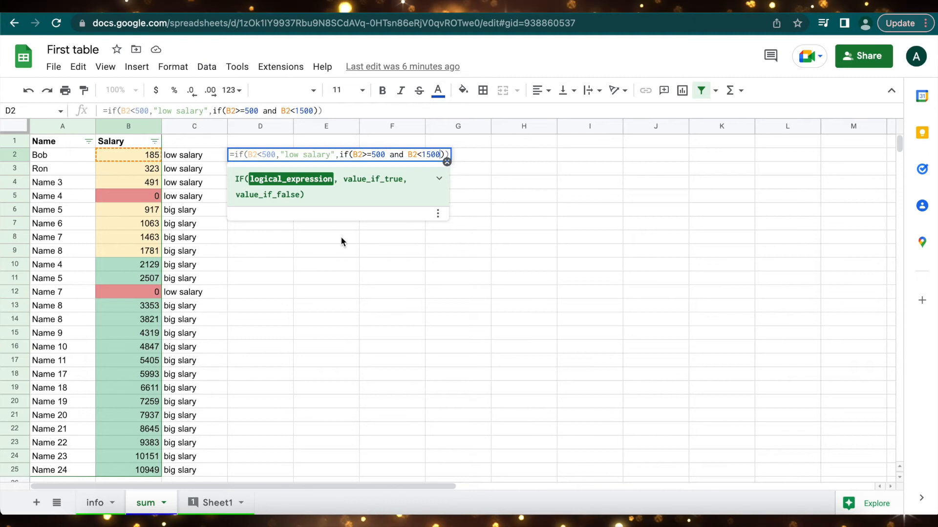
- Rewrite the nested IF's condition as AND(B2>=500,B2<1500), replacing the word "and" with a comma and closing the parentheses
click(354, 155)
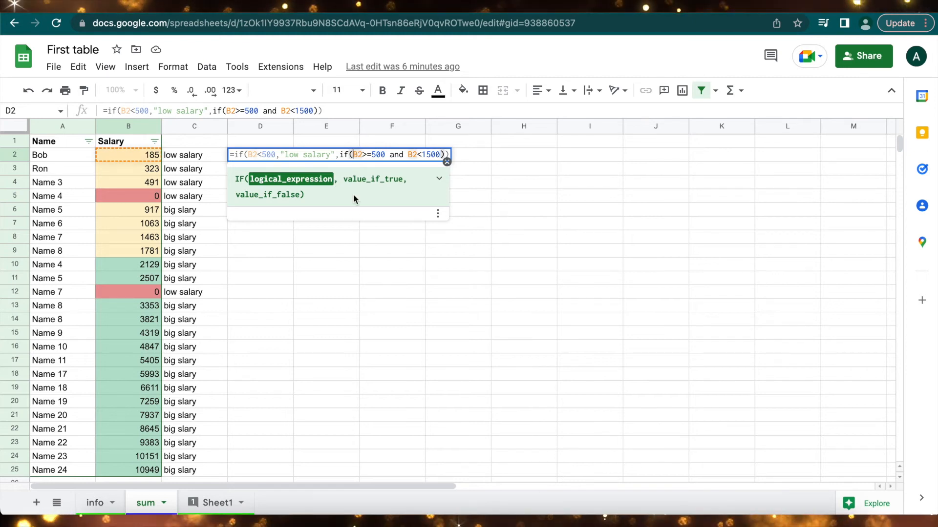
text(AND)
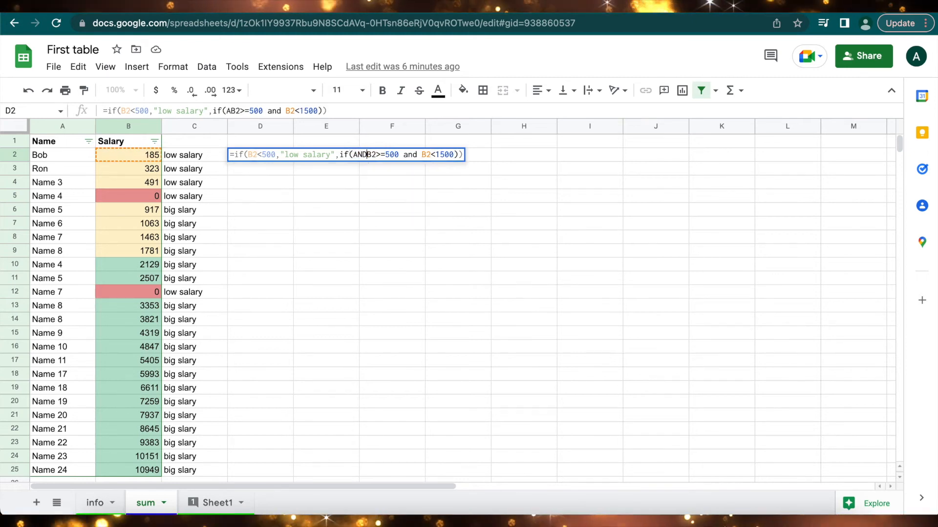
text(()
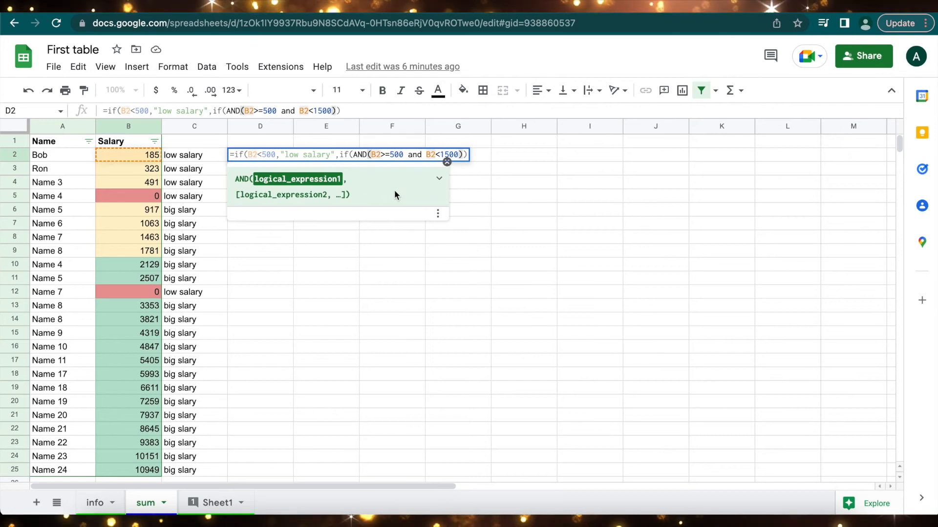
click(421, 155)
key(BackSpace)
key(BackSpace)
key(BackSpace)
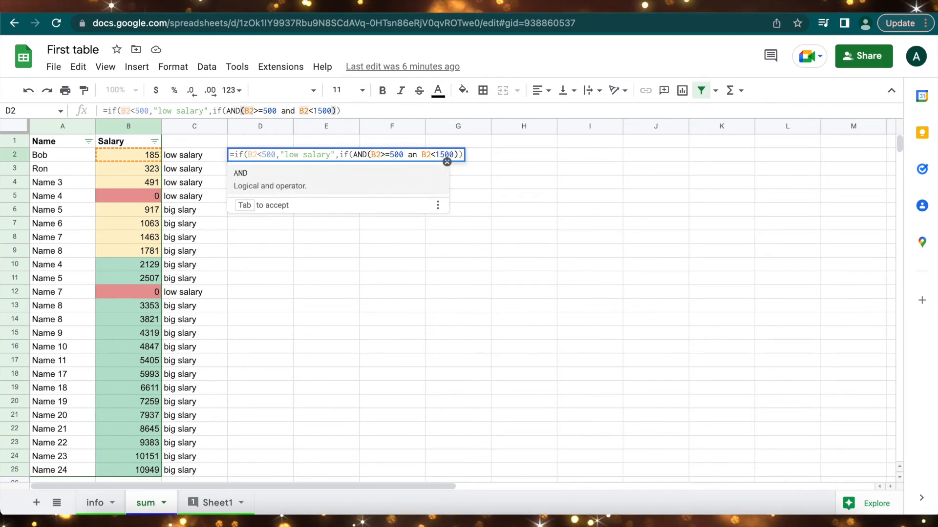
key(BackSpace)
text(,)
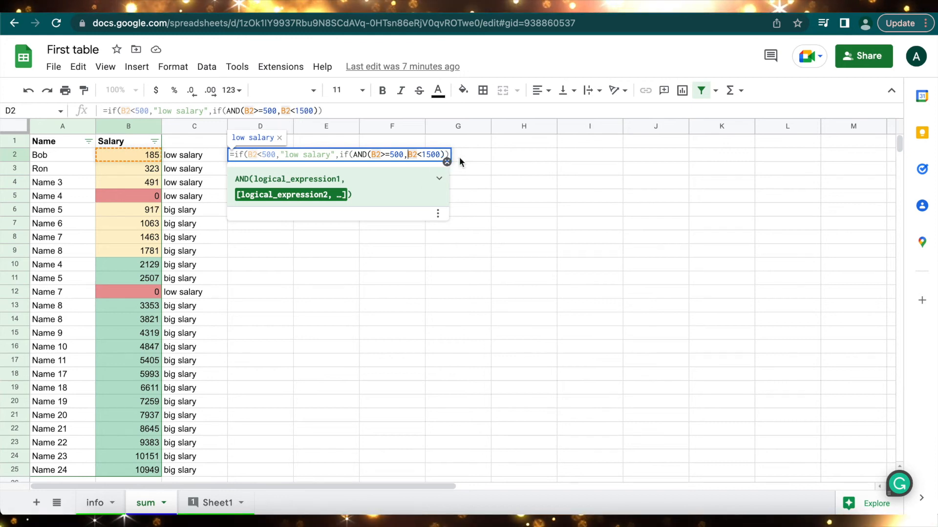
click(445, 154)
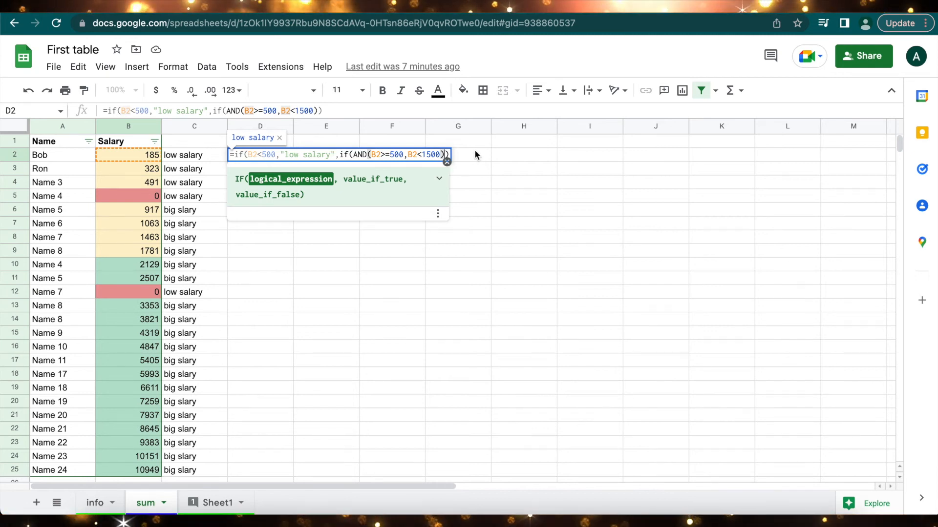
text())
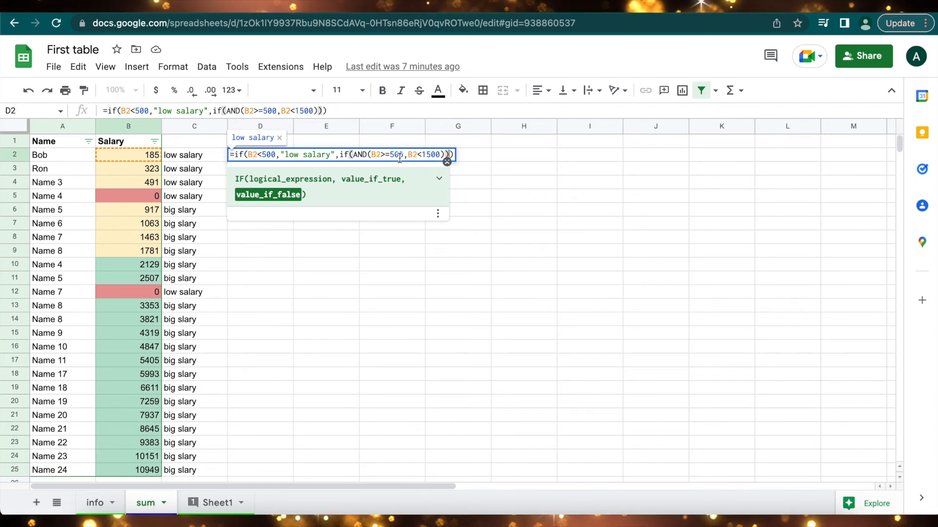
- Add "normal salary" as the nested IF's value if true
key(Left)
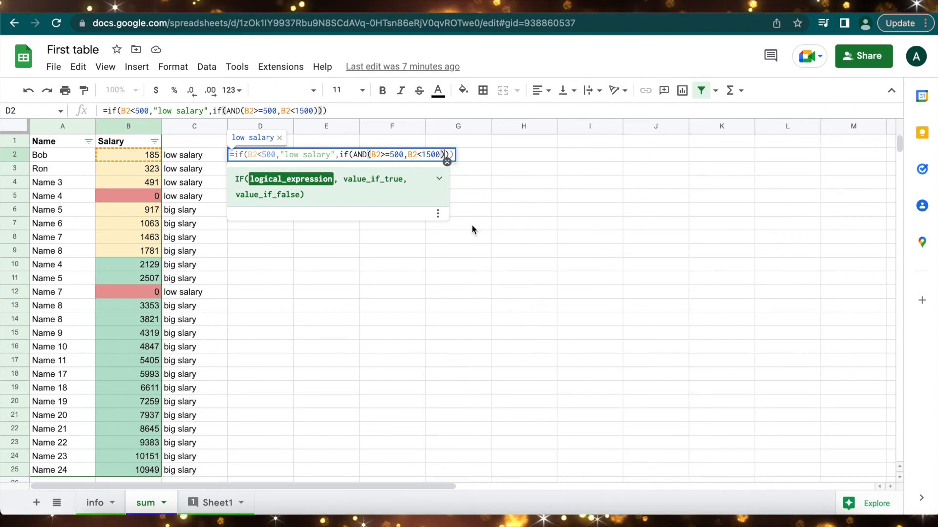
text(, "")
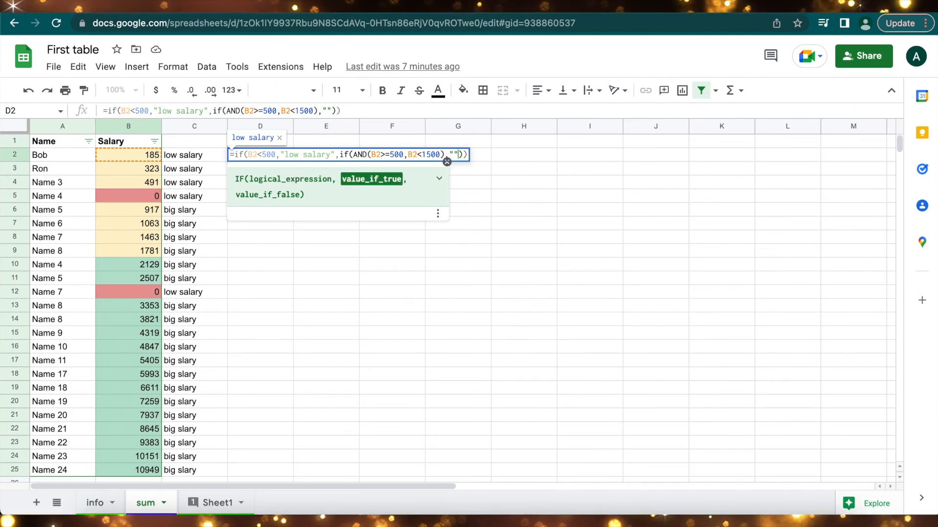
text(normal sala)
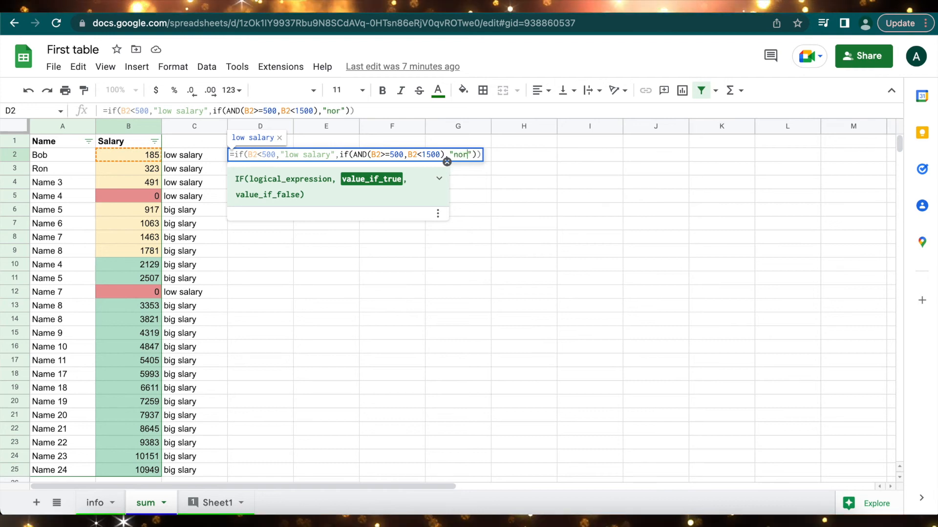
text(ry",)
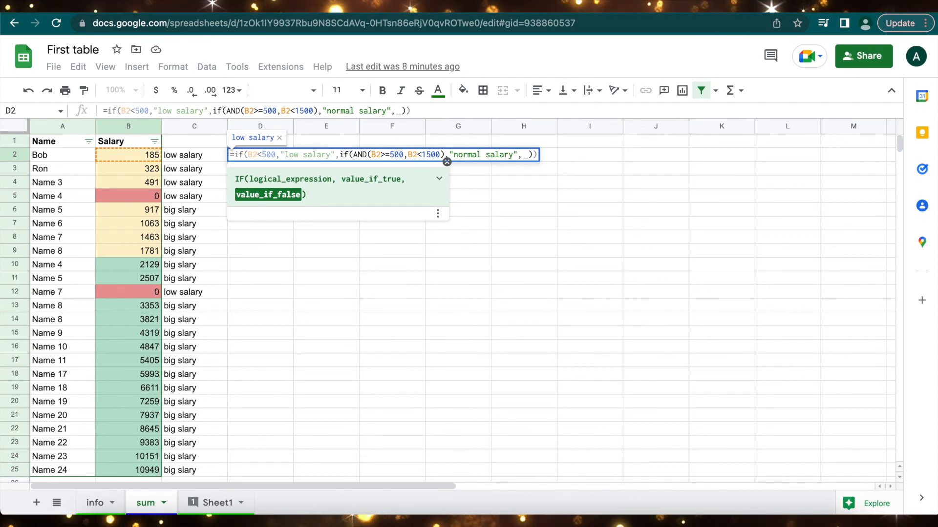
- Complete the D2 formula with "big salary" as the nested IF's value if false, and accept the suggested autofill for column D
key(BackSpace)
text(IF)
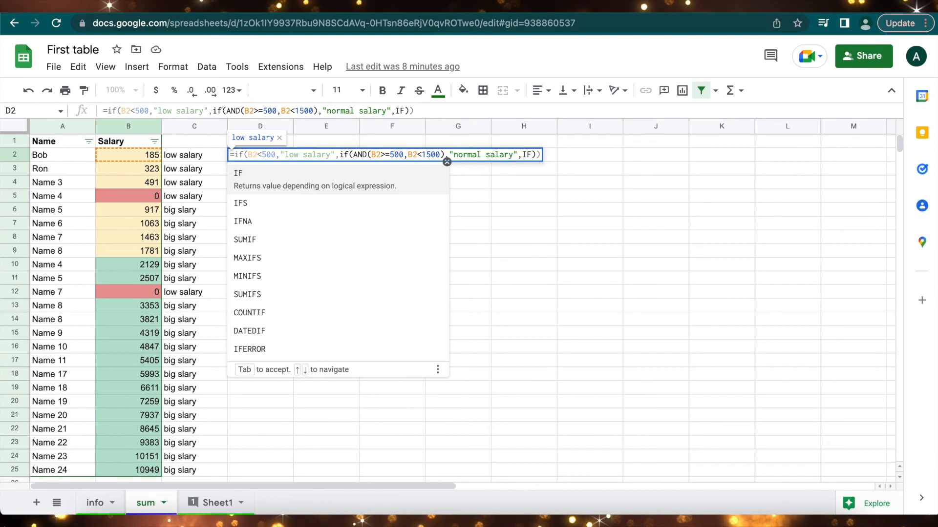
key(BackSpace)
key(BackSpace)
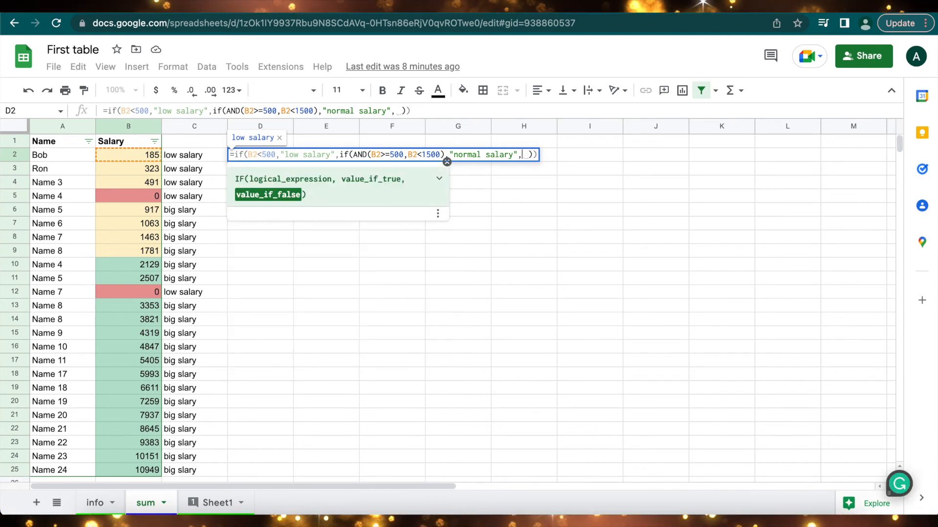
key(BackSpace)
text("")
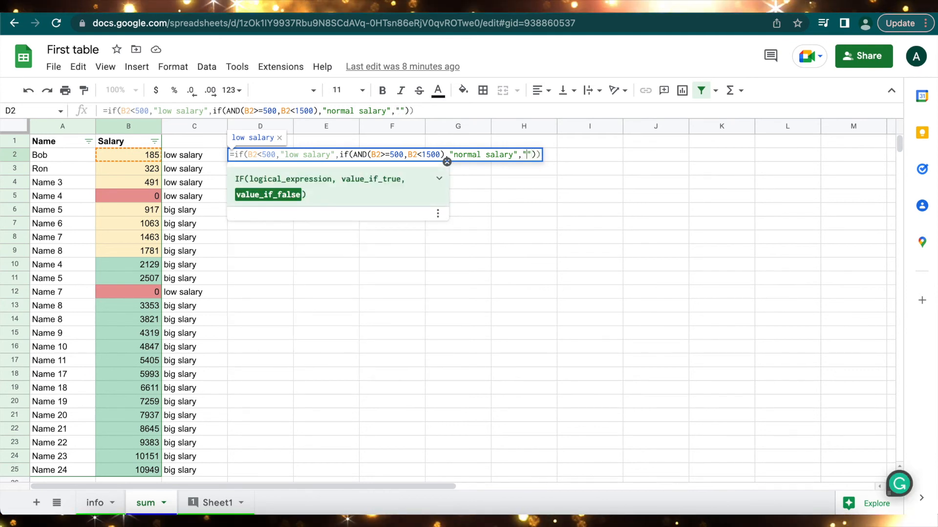
text(big s)
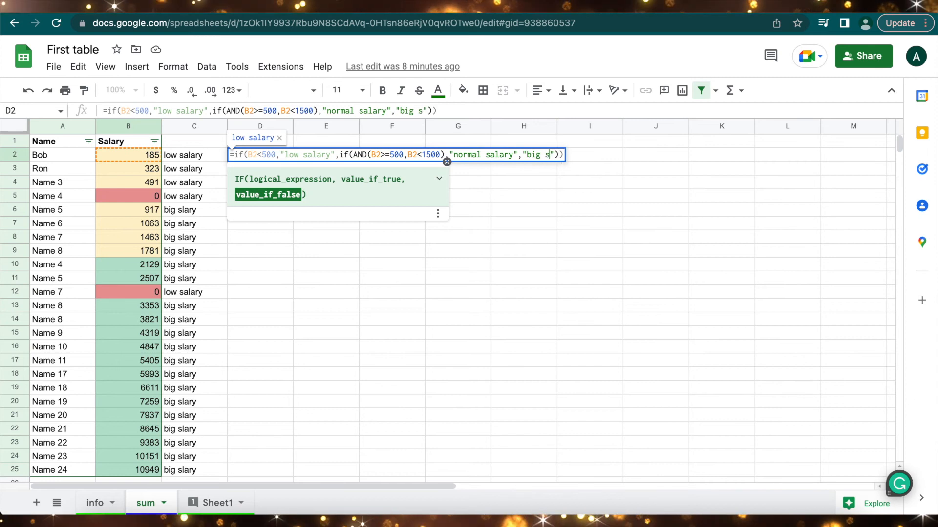
text(alary)
key(Return)
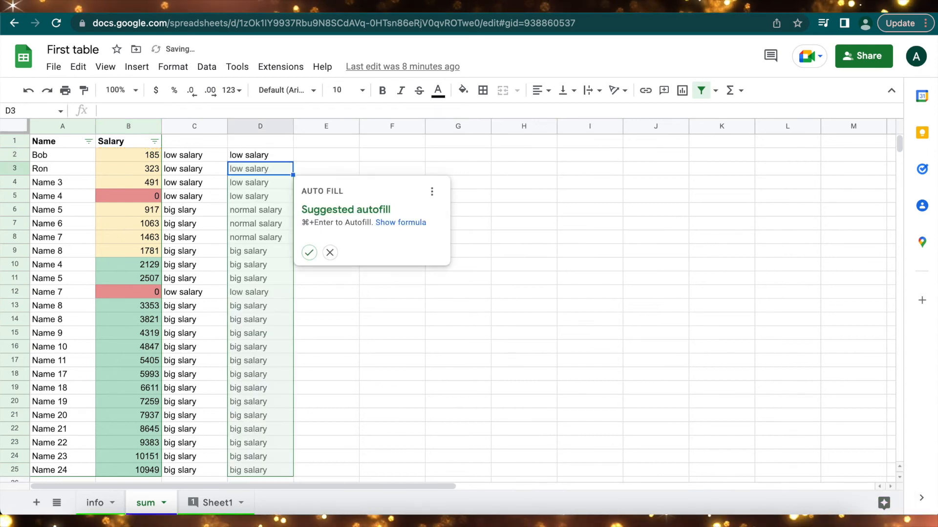
click(309, 252)
click(323, 228)
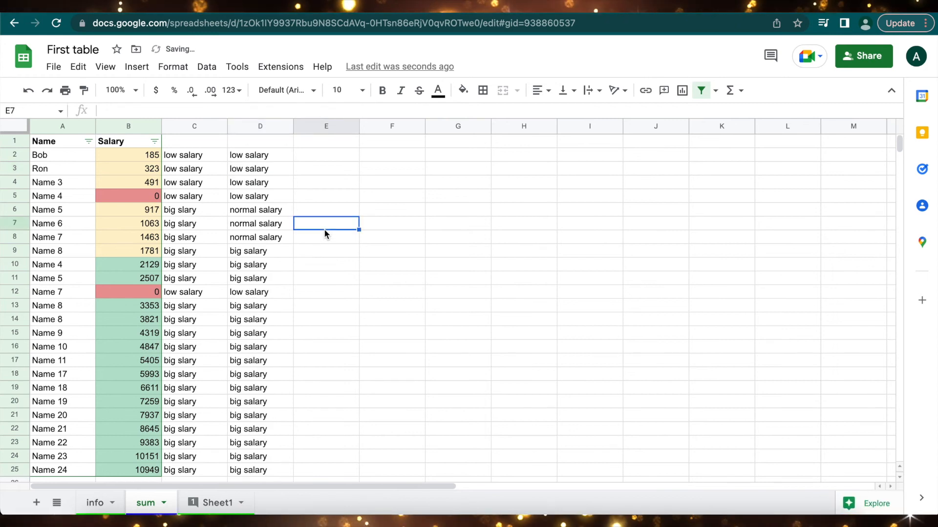